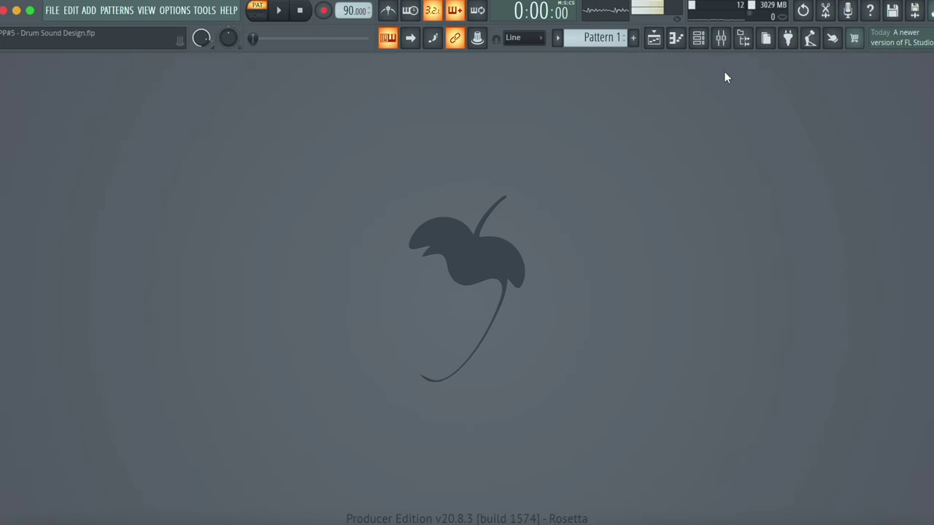
Open the Mixer on Insert 10, showing its two Edison effect slots.
click(721, 45)
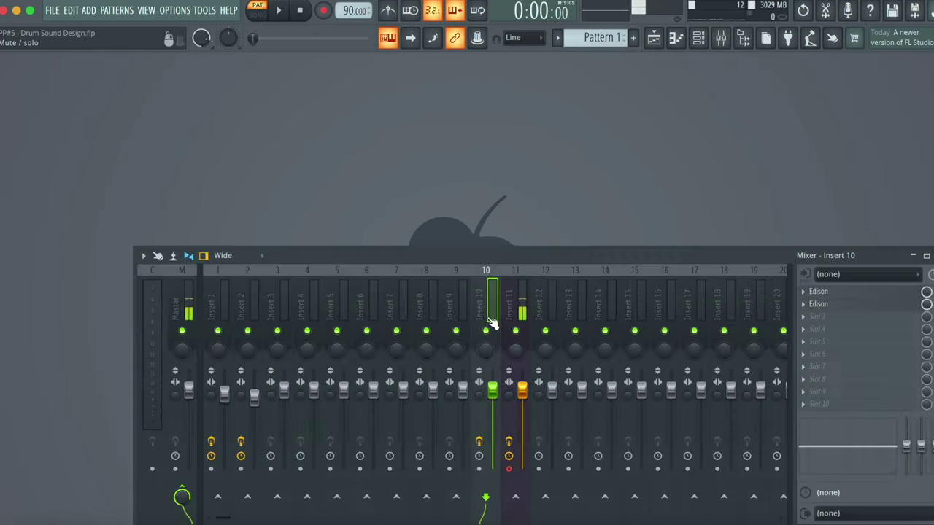
Open Insert 10's Edison, move its window up and maximize it on the Shaker (Long) recording.
click(838, 308)
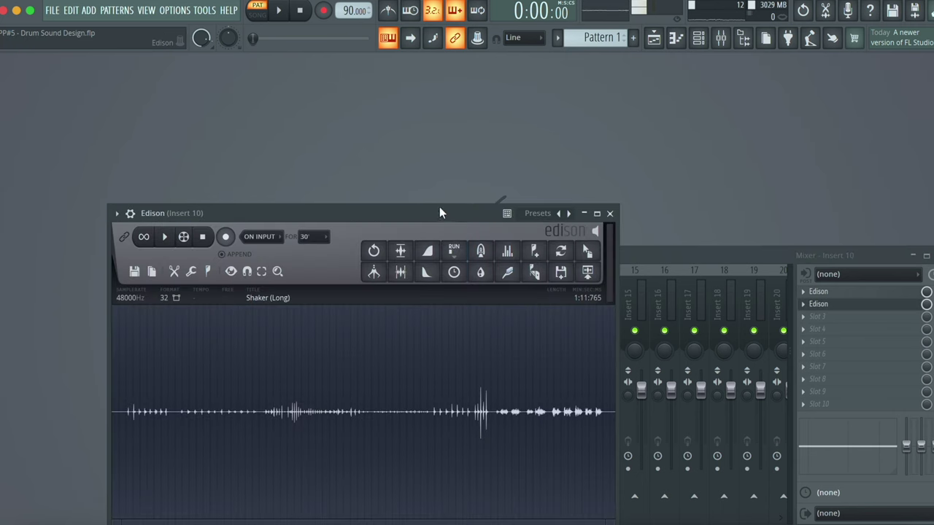
drag(440, 209, 543, 133)
click(704, 129)
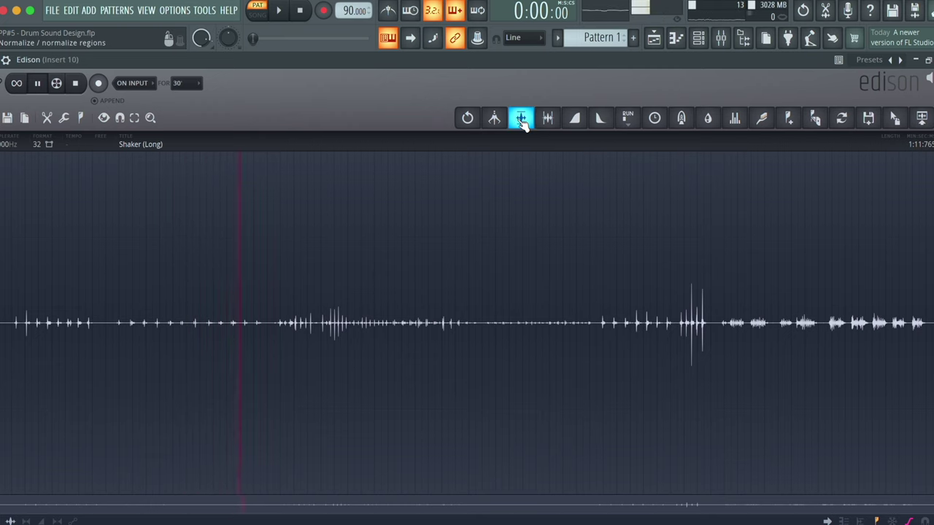
Normalize the long shaker recording, audition one selected shaker hit, then close Edison.
click(521, 119)
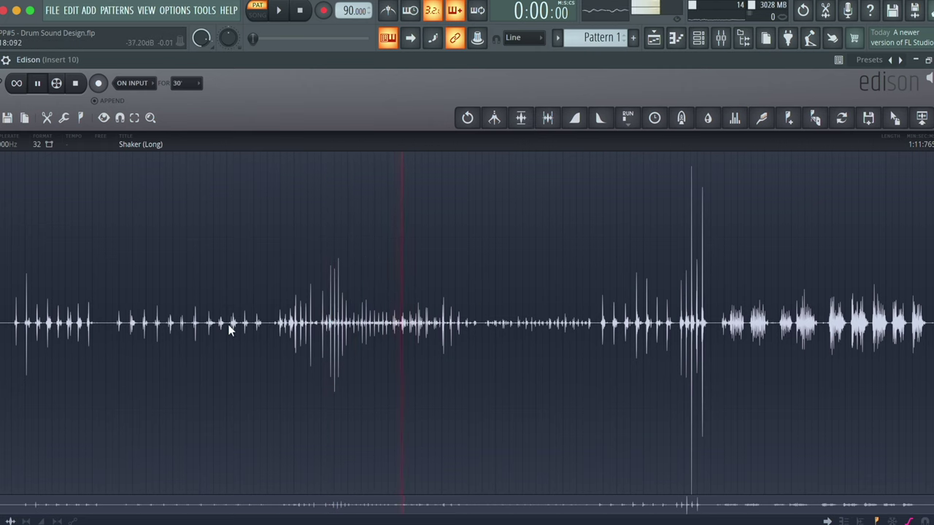
drag(229, 323, 255, 324)
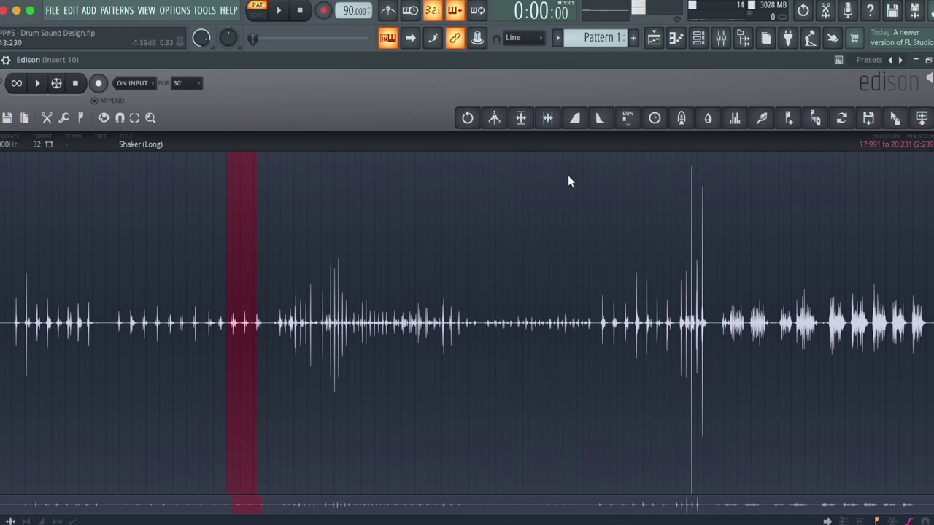
click(43, 84)
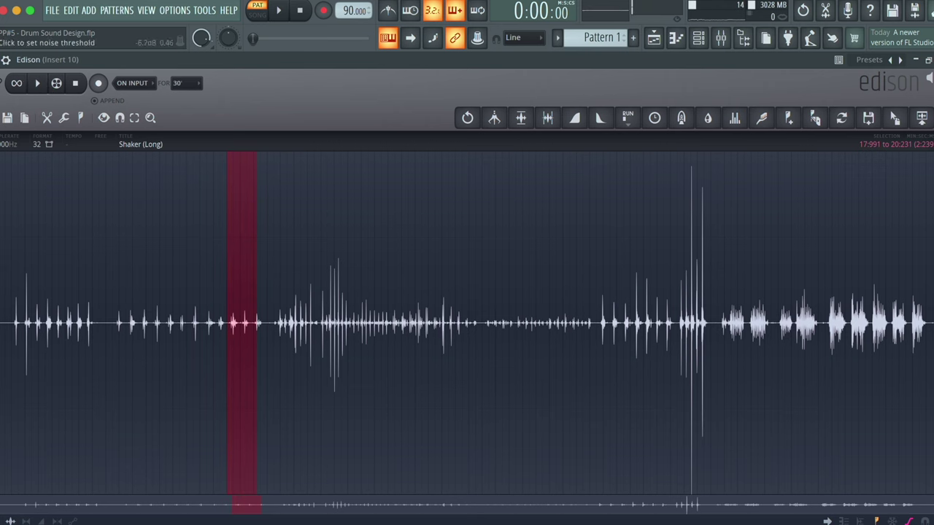
click(928, 60)
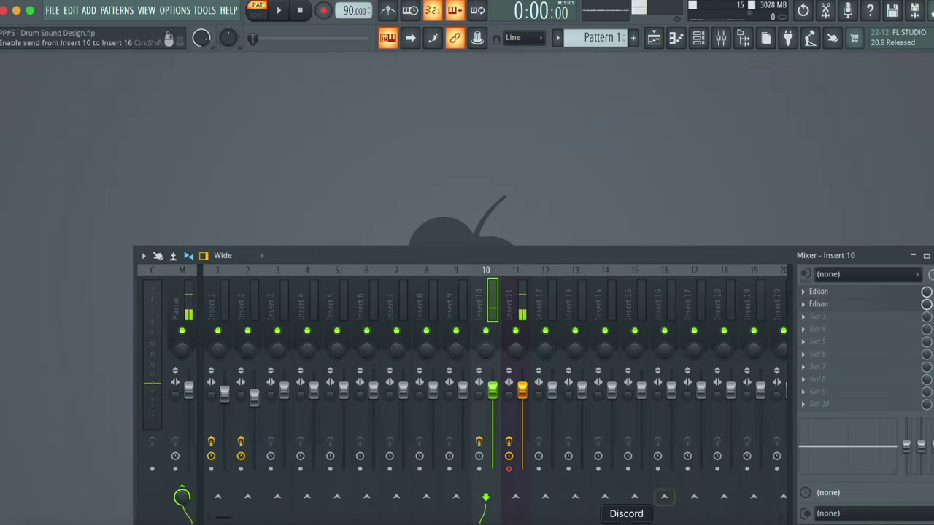
Load the 0.522-second Shaker 2 sample in Edison, audition it repeatedly, and show the channel rack.
click(825, 293)
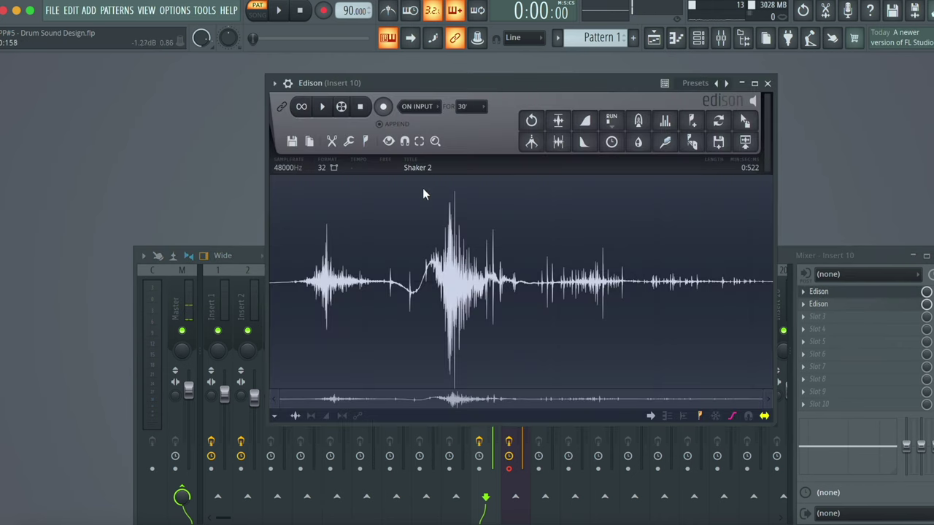
click(322, 107)
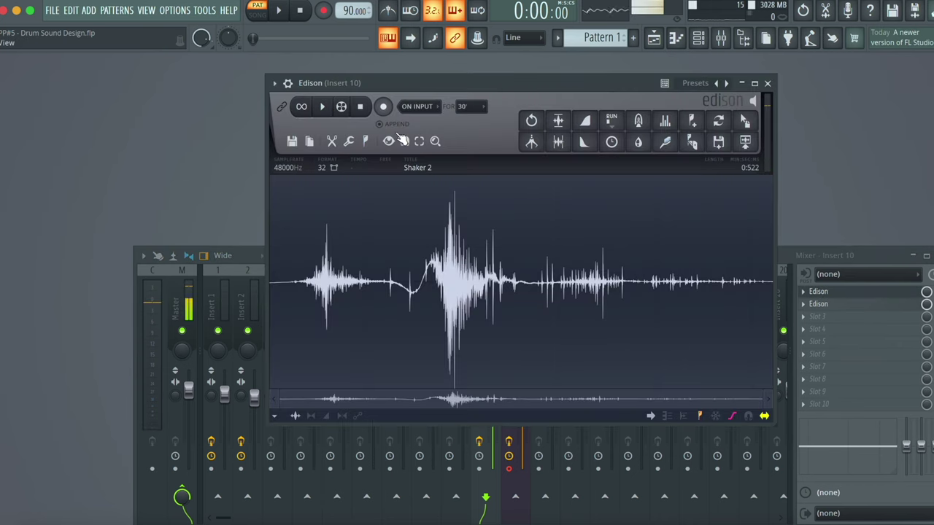
click(329, 113)
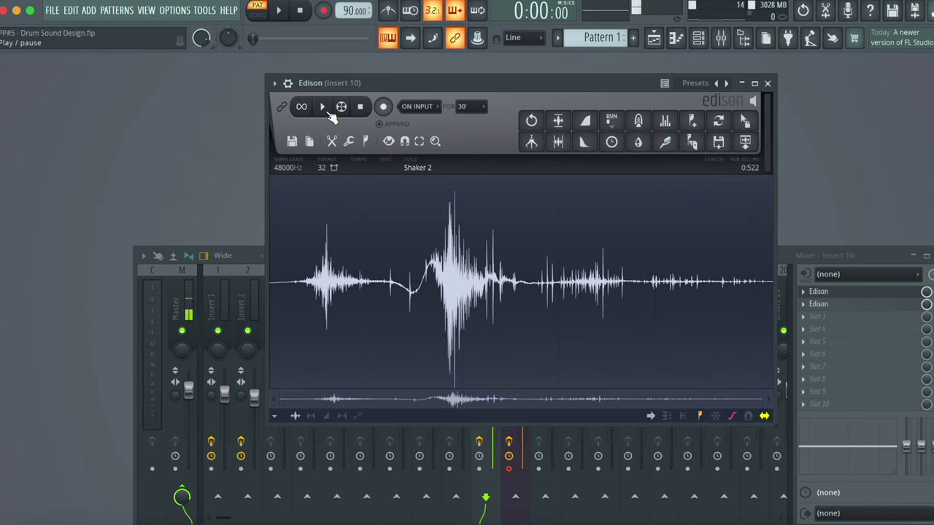
click(327, 115)
click(322, 111)
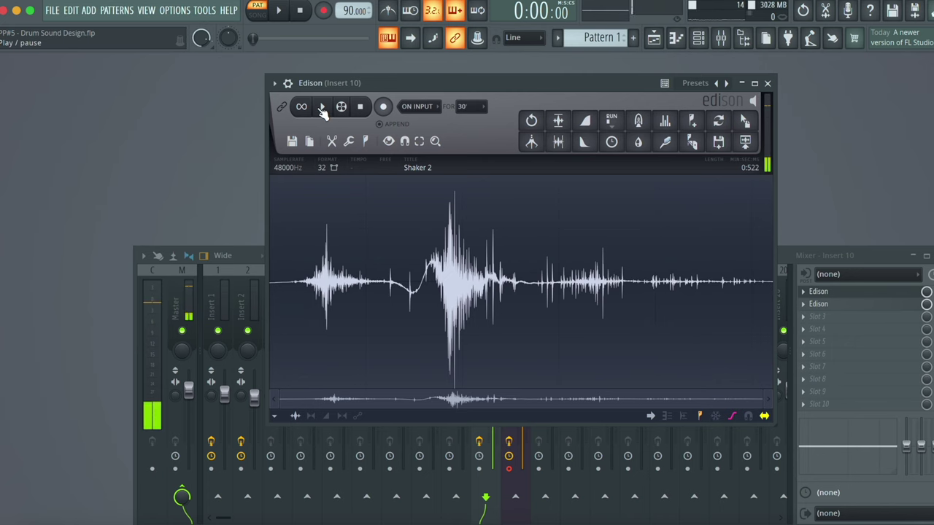
click(322, 110)
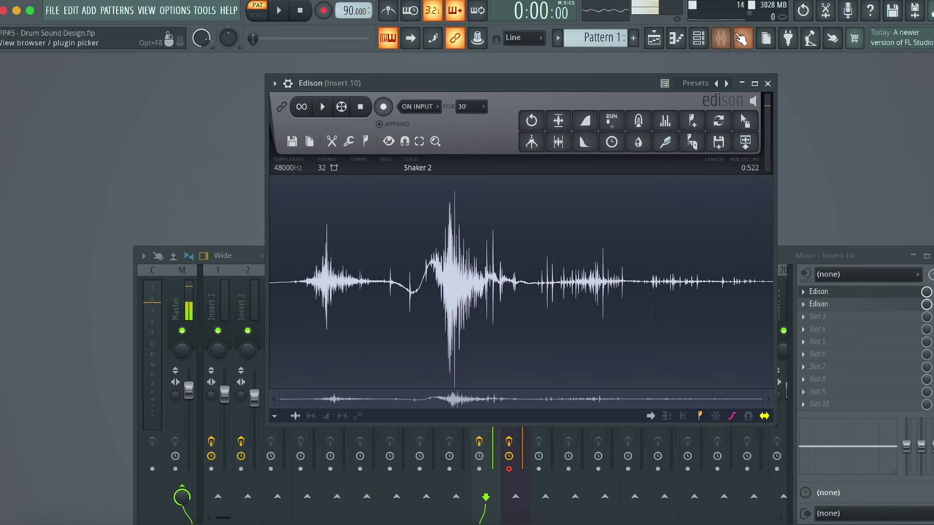
click(698, 38)
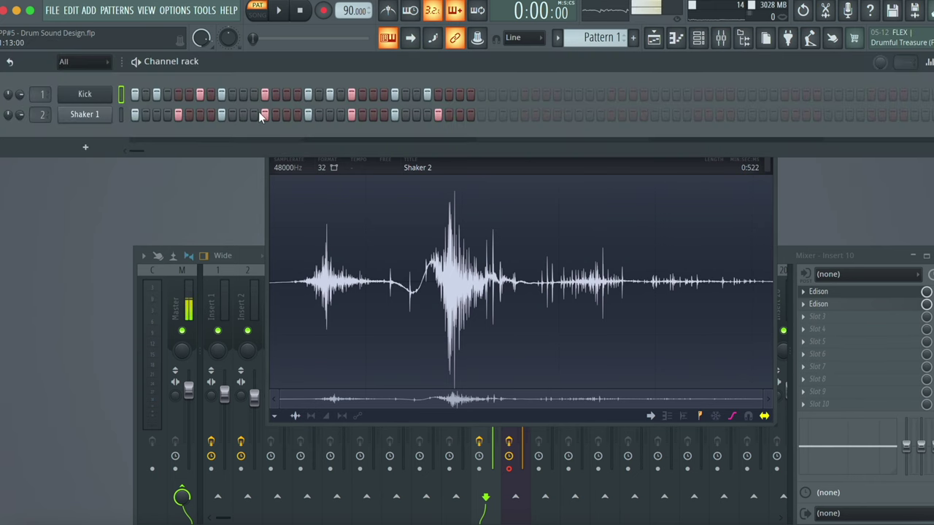
Drag Shaker 2 from Edison onto the Shaker 1 channel, replacing it with Shaker 2_2, and close Edison.
click(496, 167)
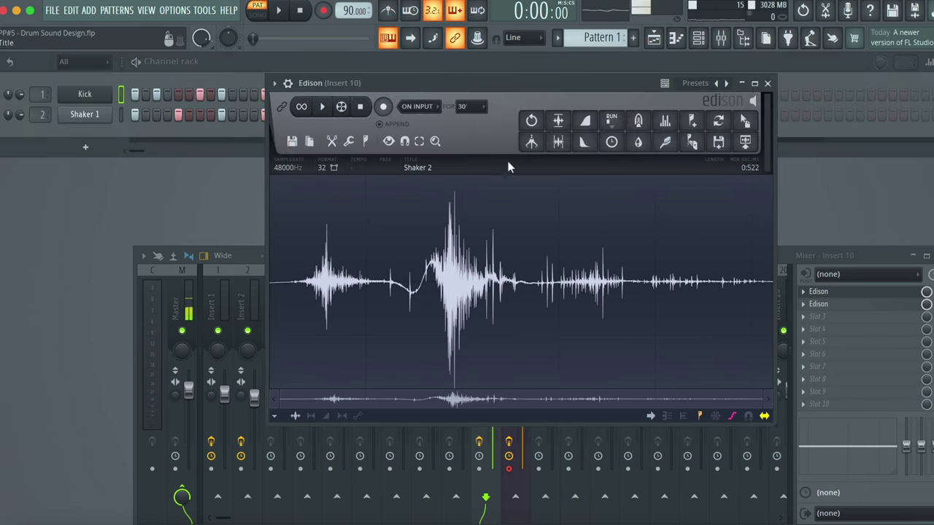
drag(745, 121, 85, 116)
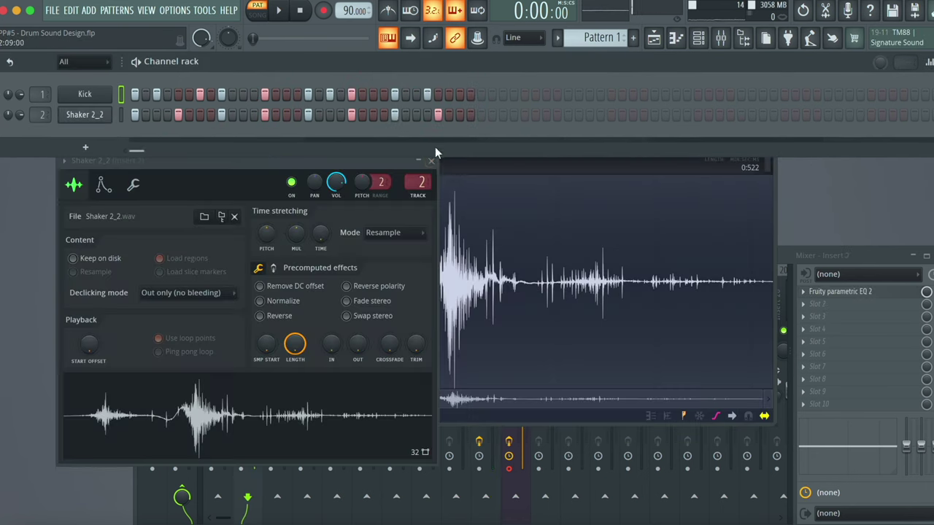
click(431, 160)
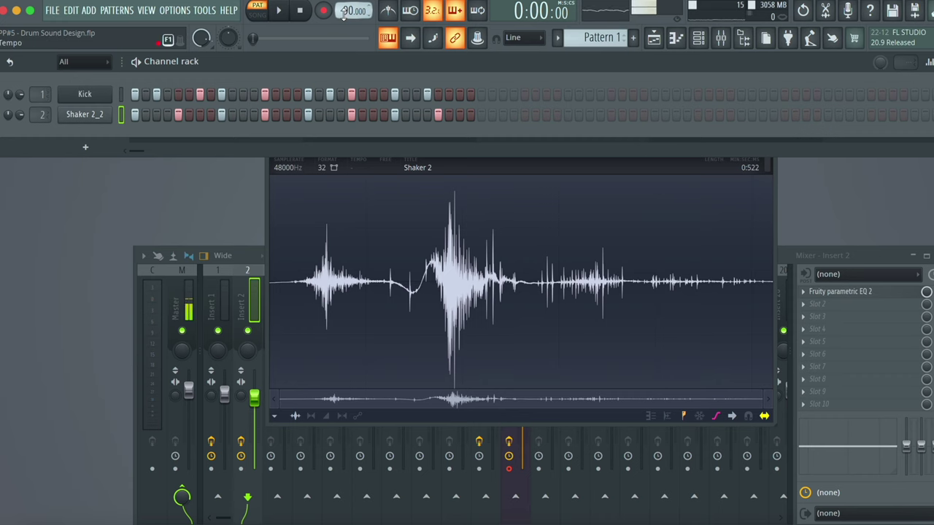
click(594, 162)
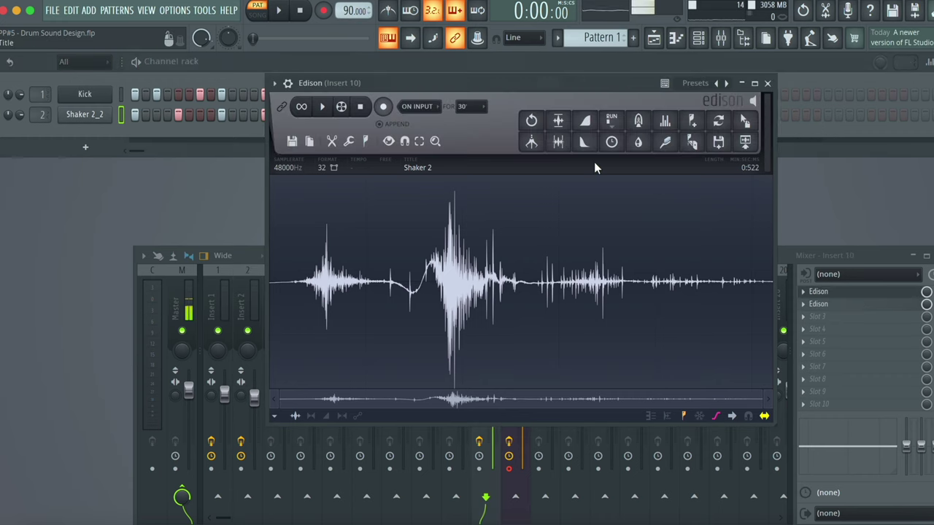
click(768, 84)
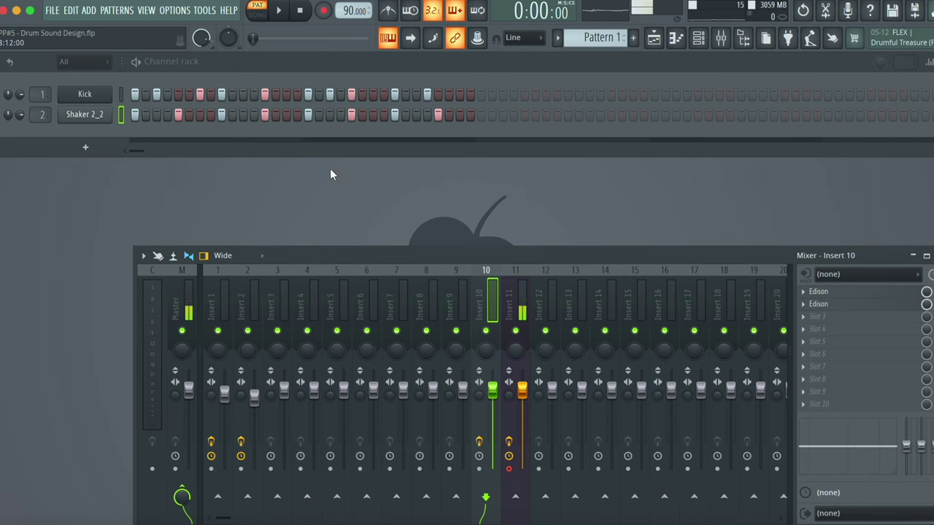
Play the Kick and Shaker 2_2 drum pattern to check it, then stop.
click(279, 11)
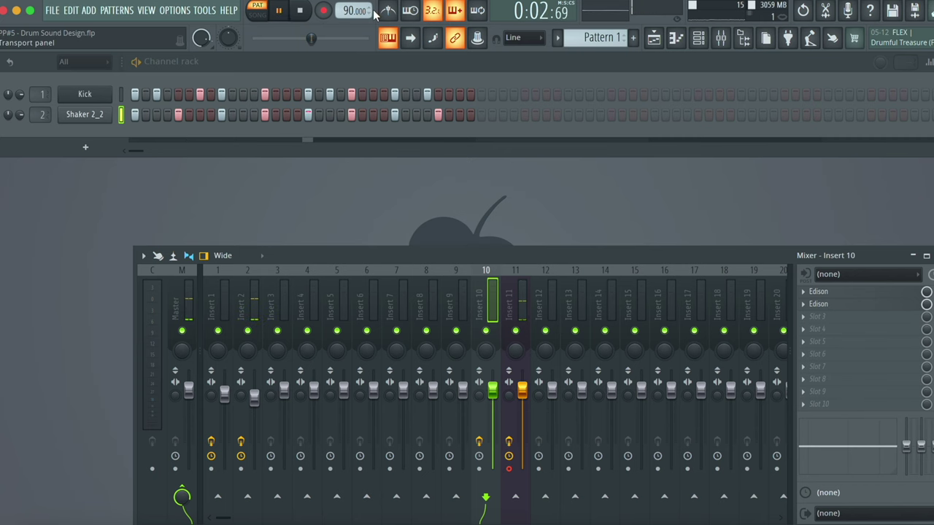
click(101, 119)
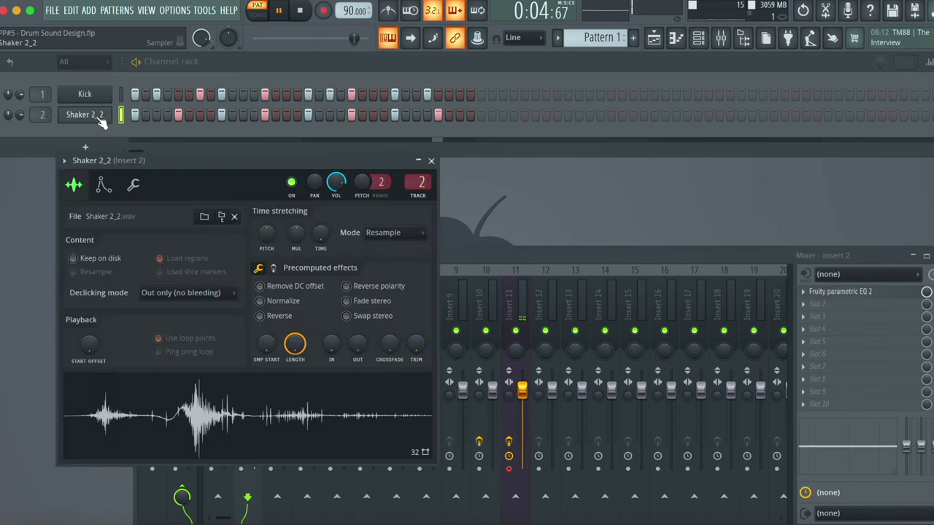
click(101, 119)
key(space)
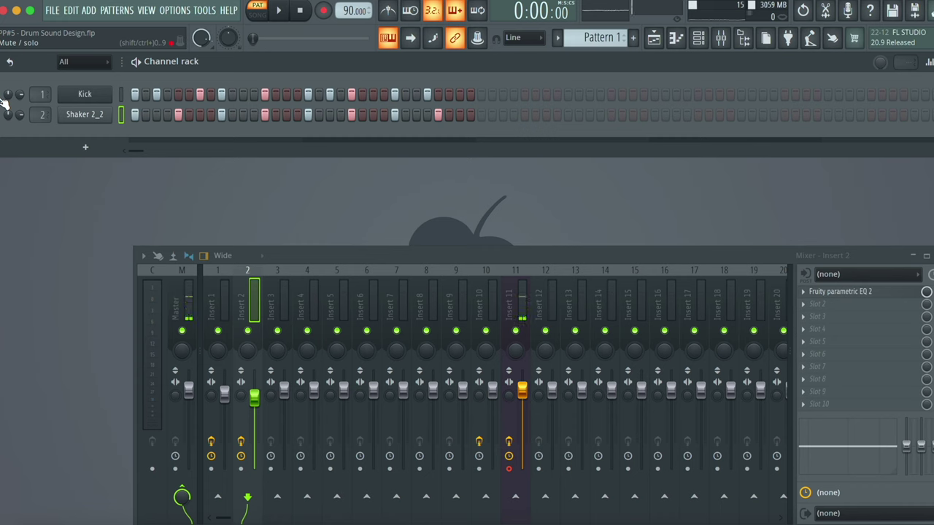
Open the Kick channel's Iris 2, play a few Q test notes, then close it.
click(89, 98)
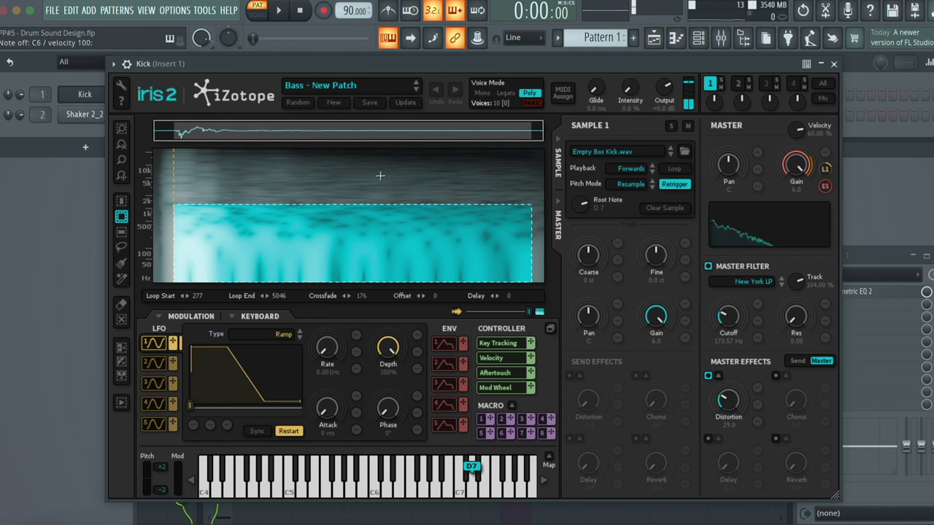
key(q)
key(q)
key(q)
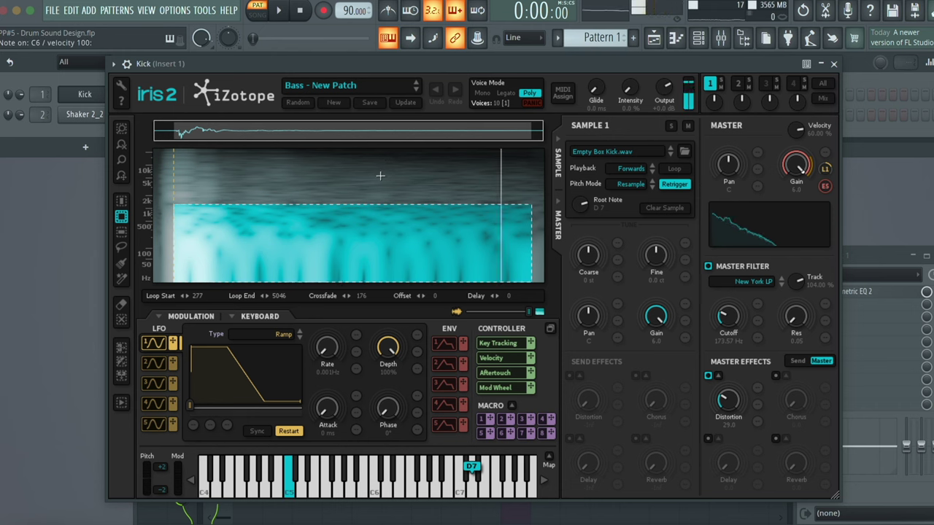
key(q)
key(q)
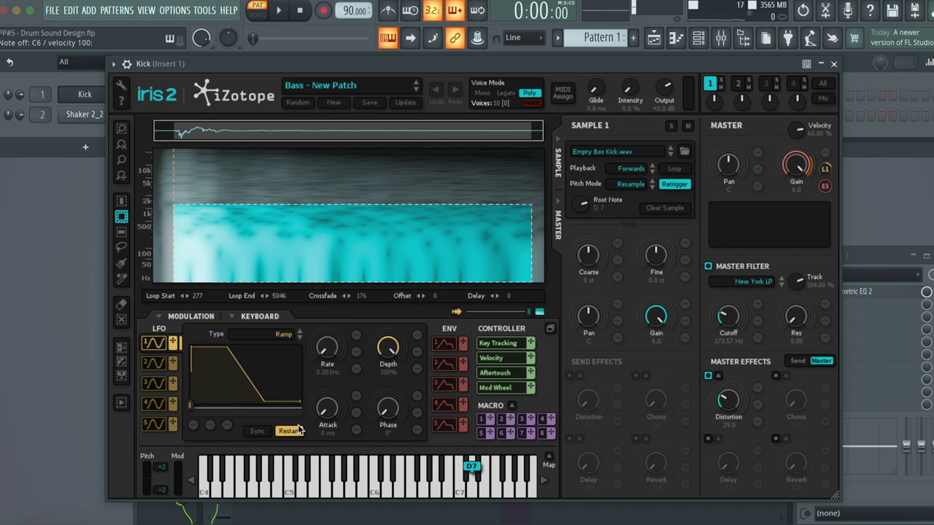
click(822, 66)
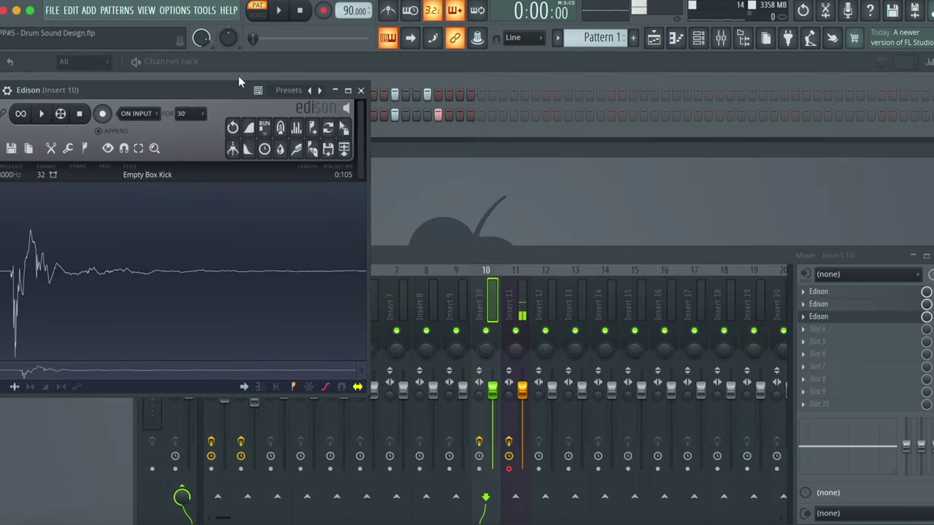
Center the Edison editor, audition the loaded kick sample several times, and close Edison.
drag(238, 80, 506, 88)
click(316, 116)
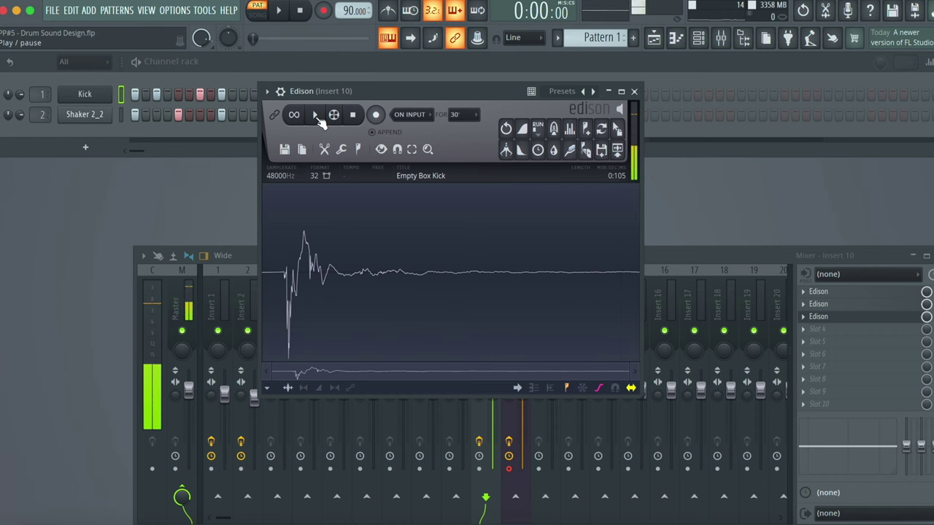
click(317, 117)
click(317, 117)
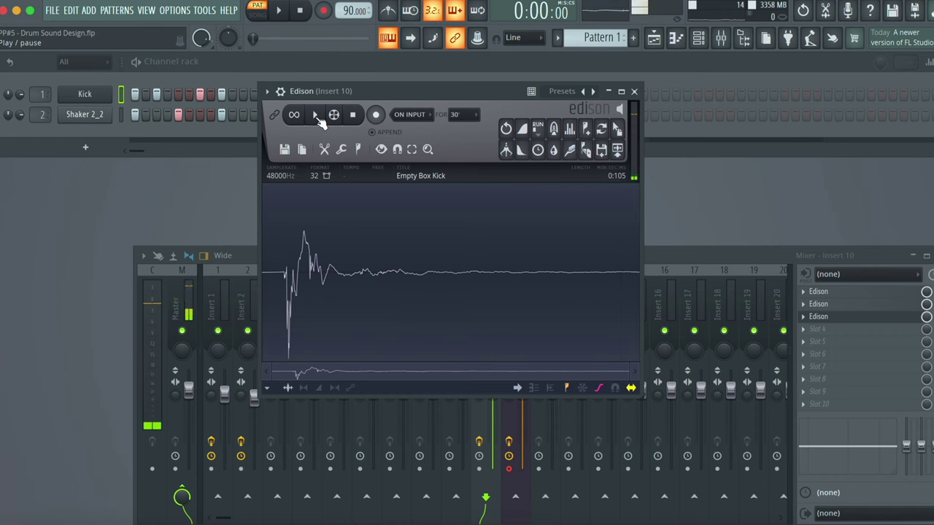
click(316, 116)
click(317, 117)
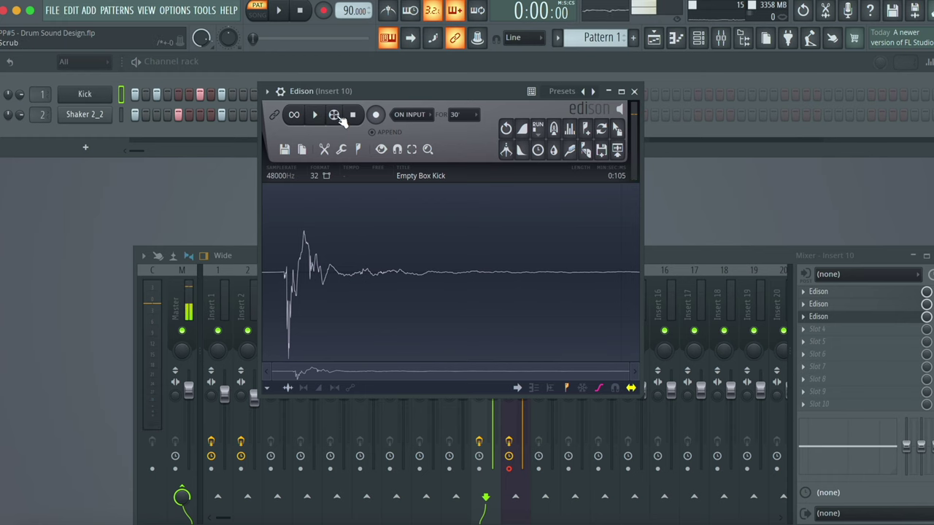
click(318, 118)
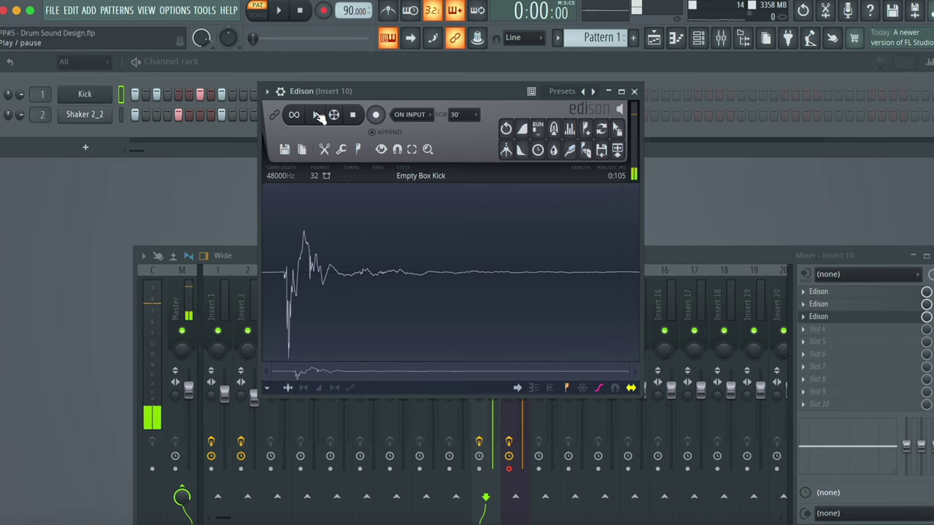
click(634, 91)
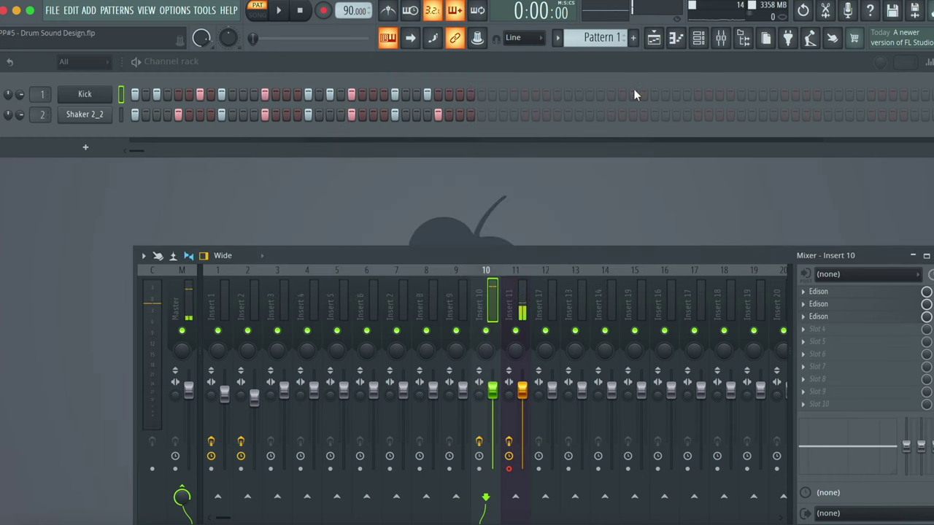
click(87, 96)
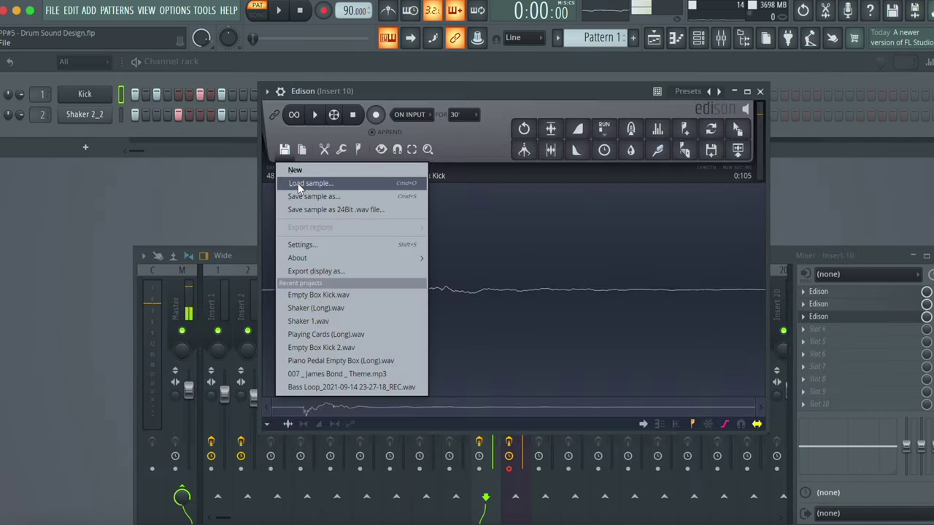
Load Empty Box Kick 2.wav into Edison, play it, and close Edison.
click(306, 182)
double_click(363, 107)
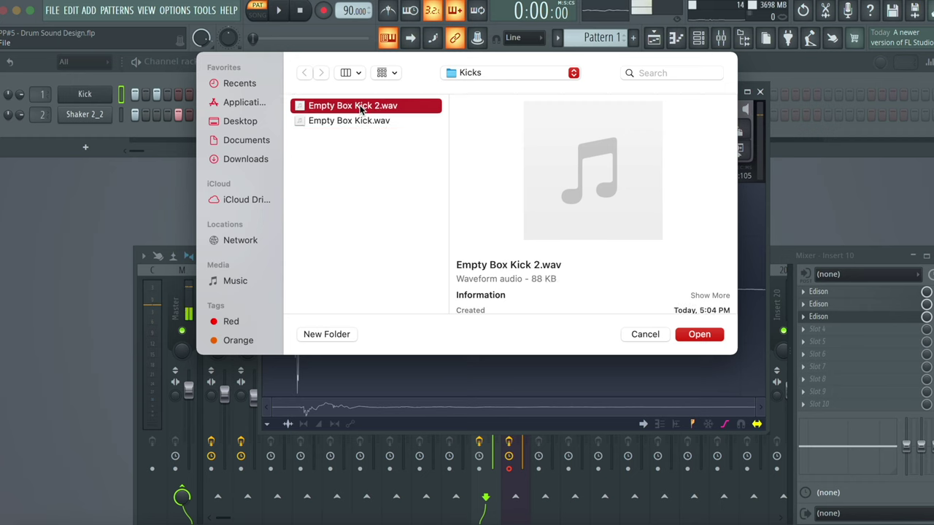
click(315, 116)
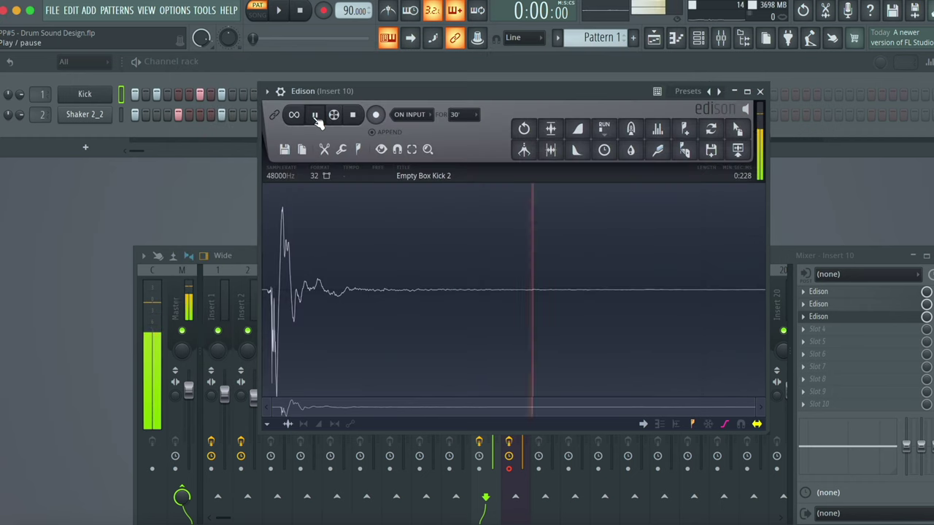
click(760, 91)
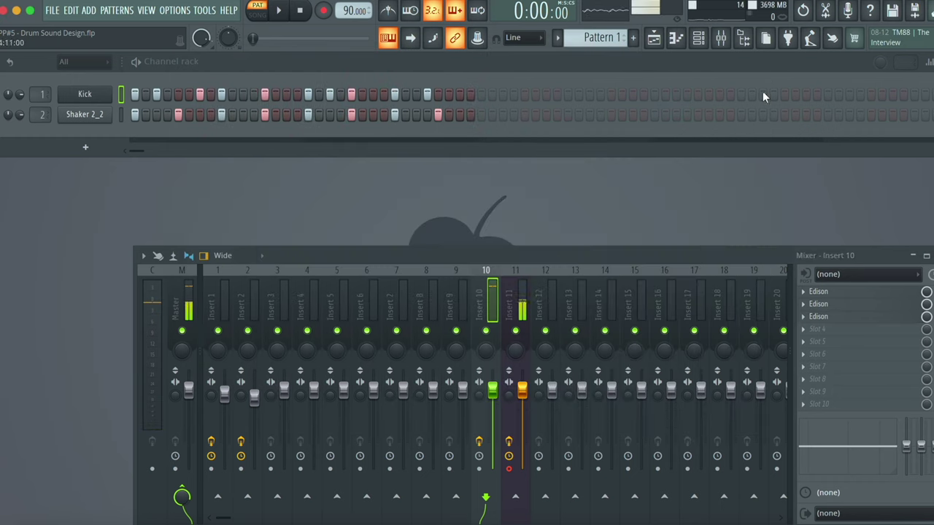
Play the drum pattern from the channel rack, then stop it.
click(41, 95)
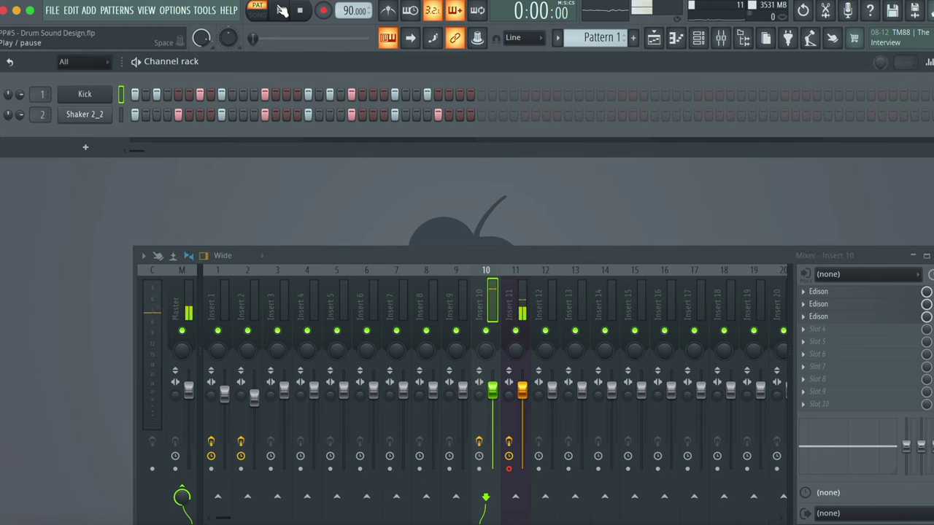
click(282, 10)
click(302, 11)
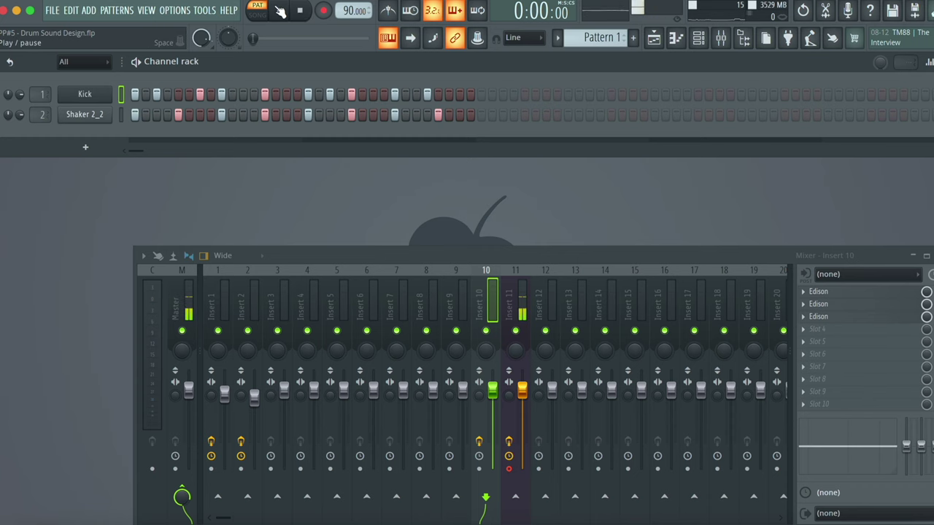
Set Shaker 2_2 to LENGTH 81%, 5% fade-in and 32% sample start, and play it back.
click(282, 10)
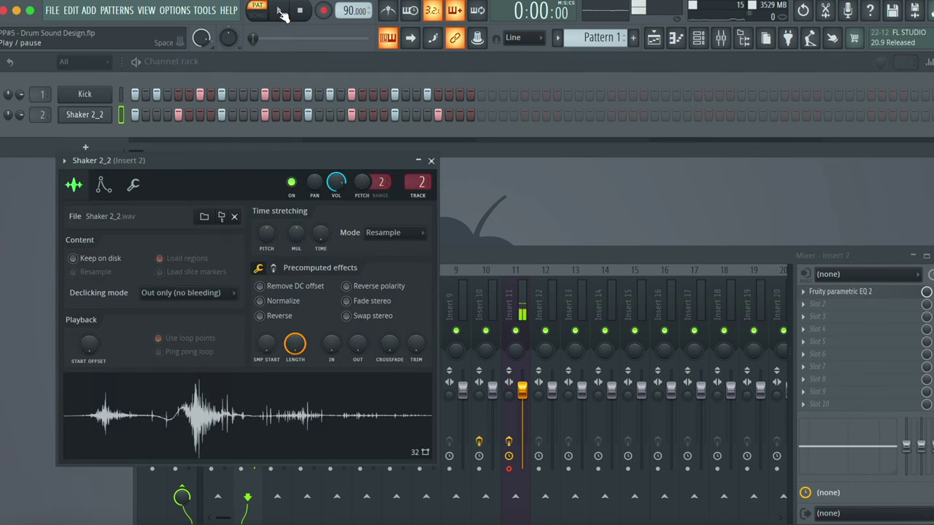
scroll(295, 344, down, 5)
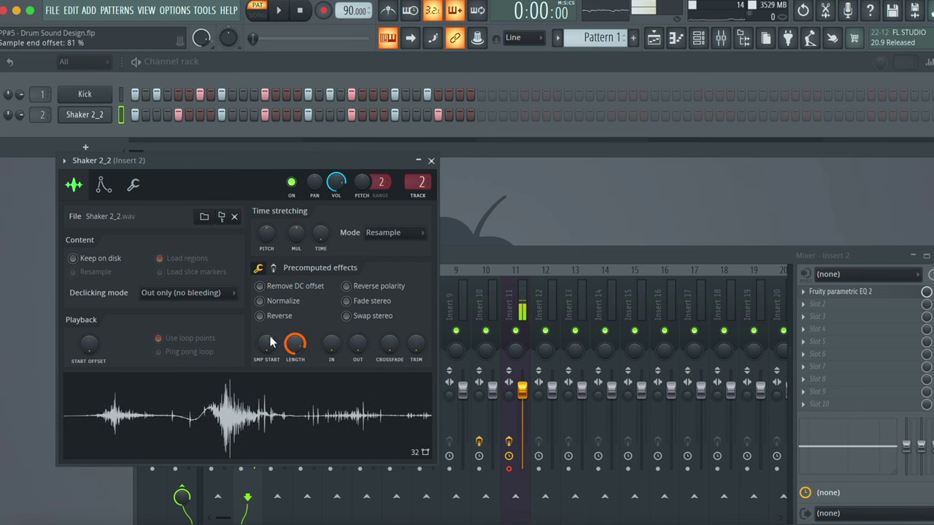
scroll(331, 346, up, 3)
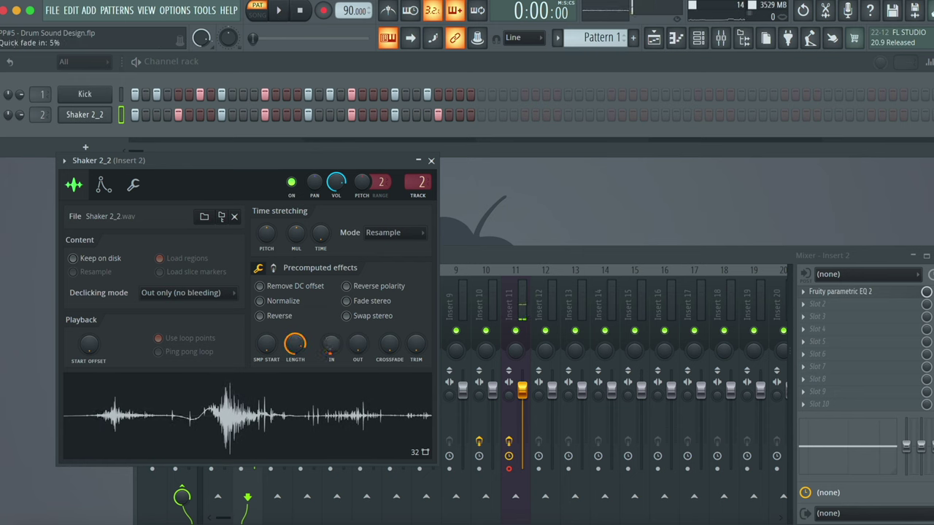
scroll(267, 346, up, 6)
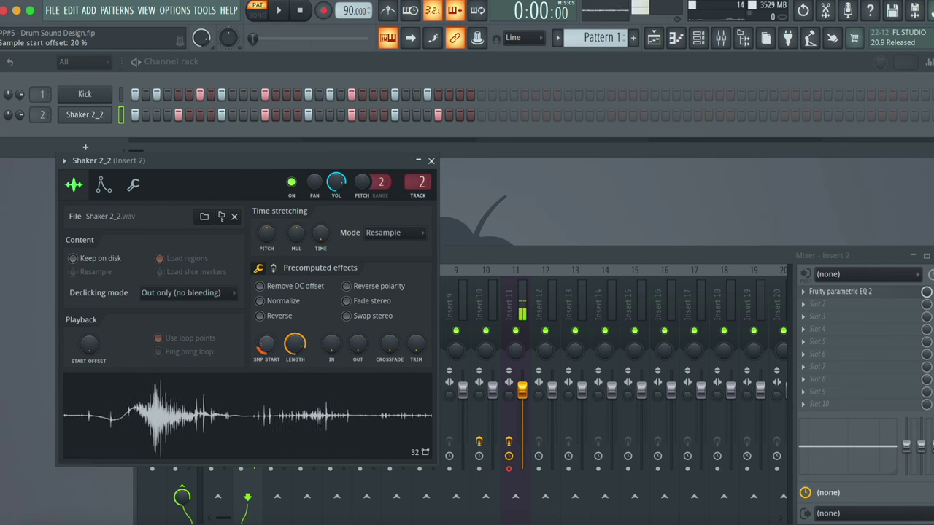
drag(267, 346, 267, 329)
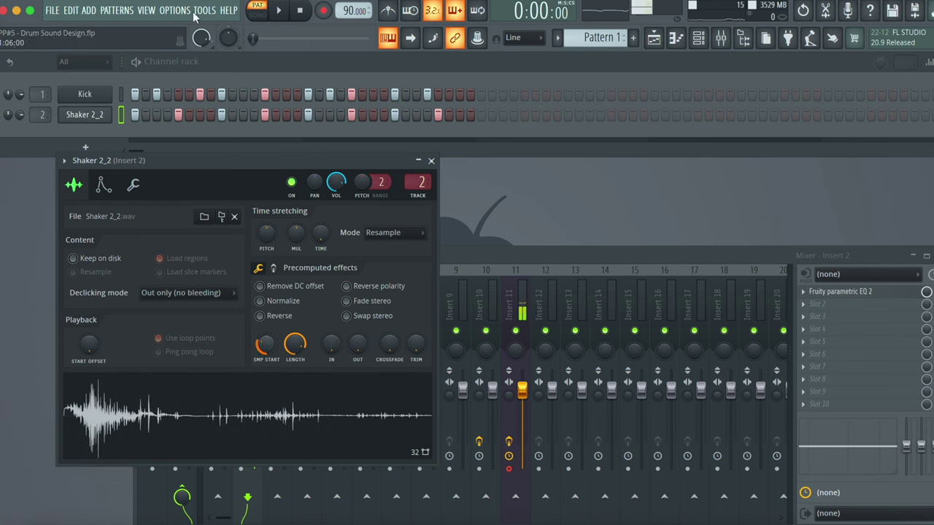
click(280, 11)
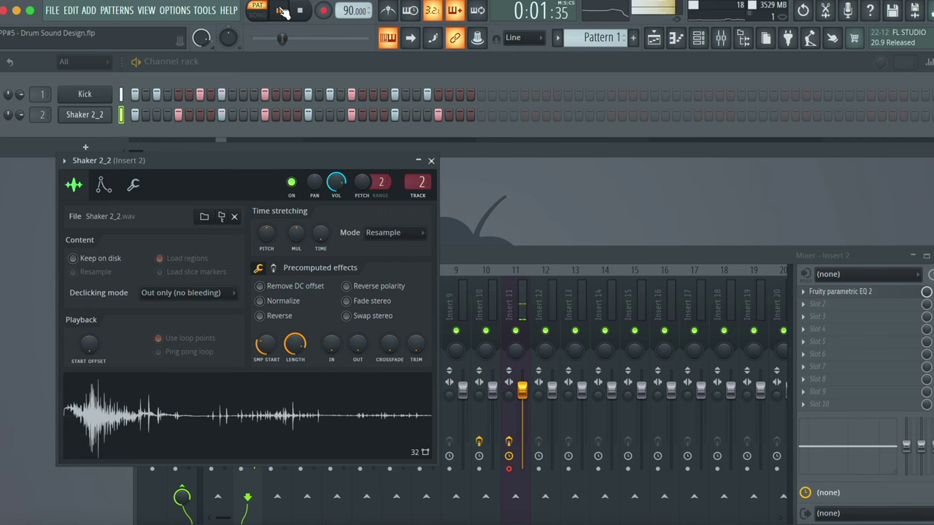
click(299, 10)
key(Escape)
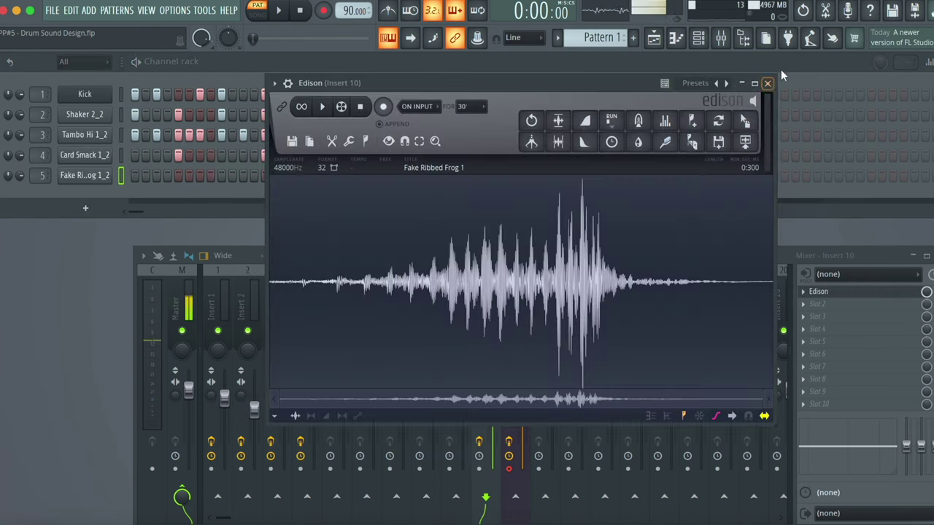
Close Edison and cut all steps from the Kick, Shaker 2_2, Tambo Hi 1_2 and Card Smack 1_2 rows.
click(762, 86)
right_click(111, 95)
click(252, 94)
right_click(110, 117)
click(251, 115)
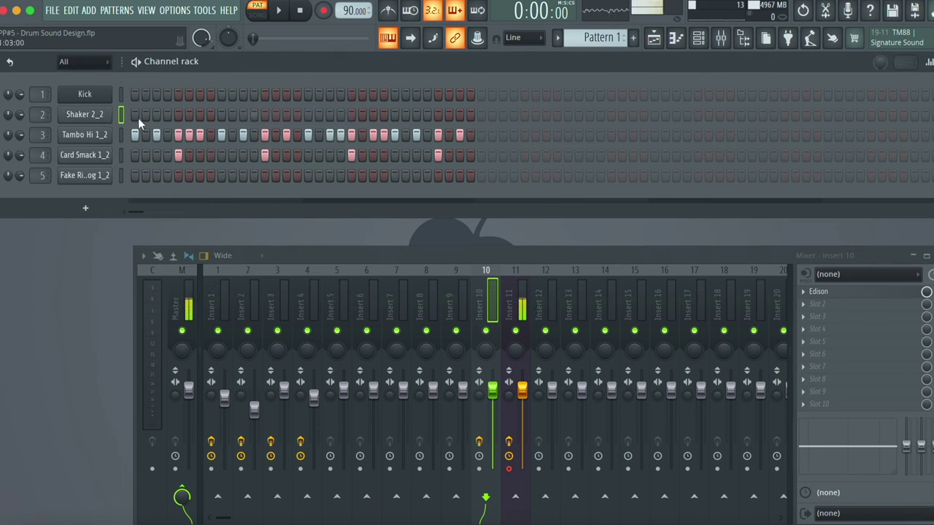
right_click(99, 134)
click(251, 135)
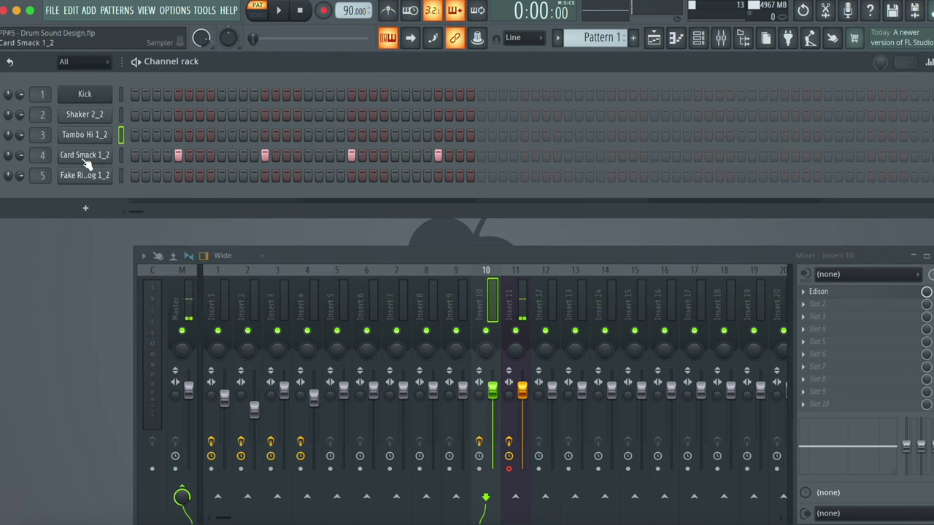
right_click(106, 155)
click(252, 155)
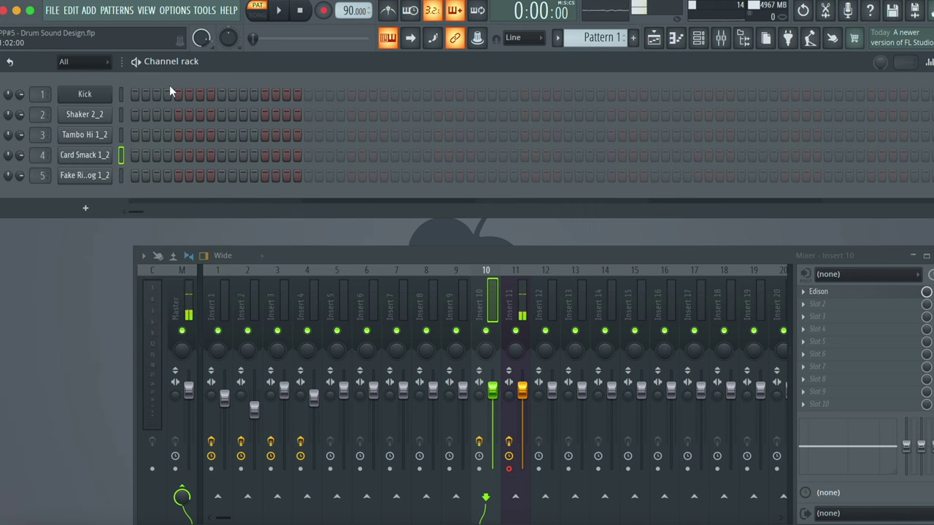
Program two steps on the Fake Ribbed Frog row and play the pattern.
right_click(99, 175)
click(251, 175)
click(437, 175)
key(space)
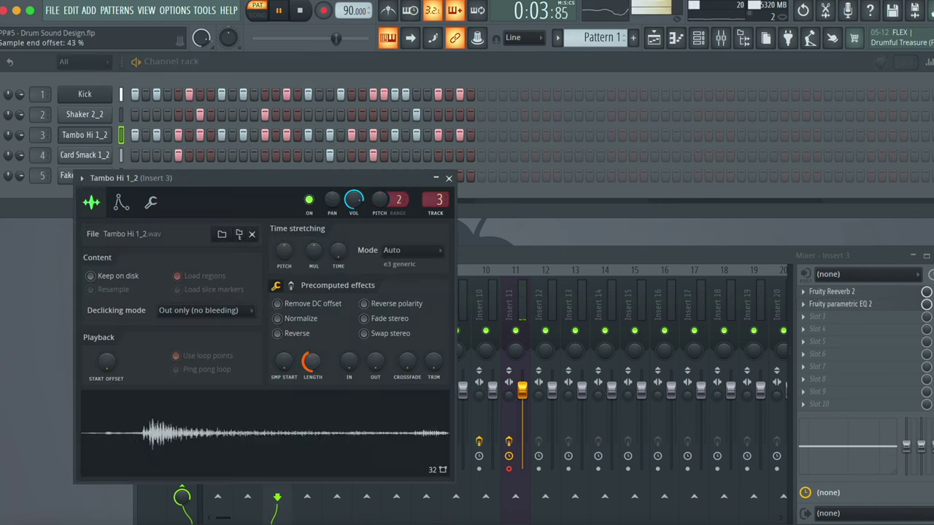
Give Tambo Hi 1_2 full length with a later start, and tweak Insert 3/Insert 1 EQ (~49 Hz low cut).
drag(312, 361, 313, 332)
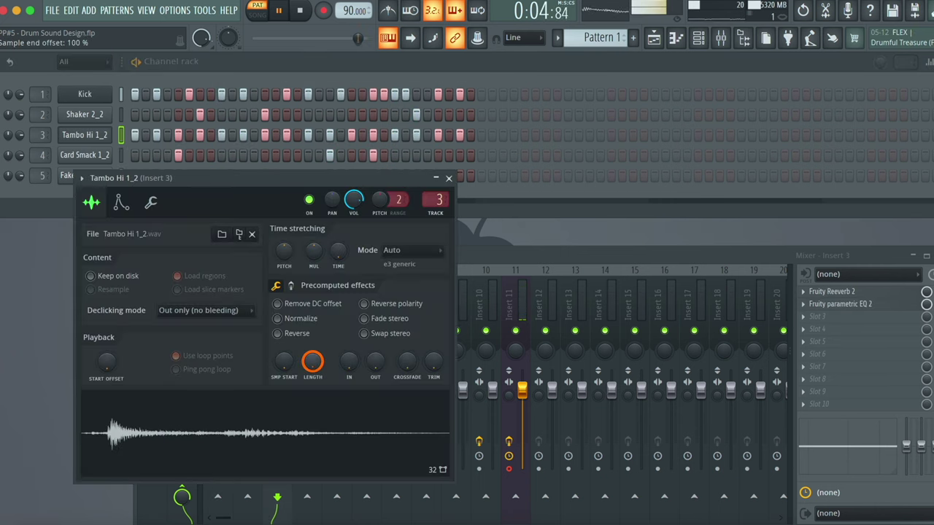
drag(283, 361, 284, 348)
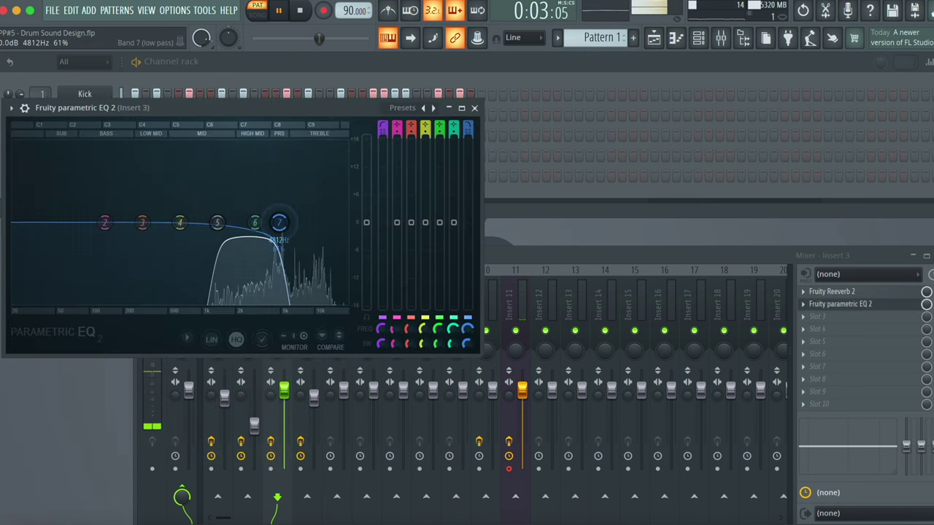
drag(279, 222, 295, 222)
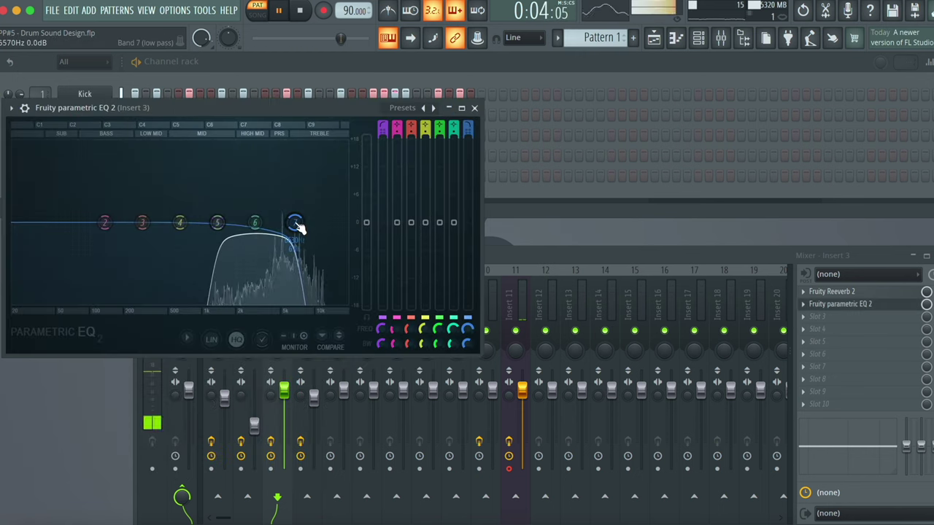
drag(217, 222, 235, 222)
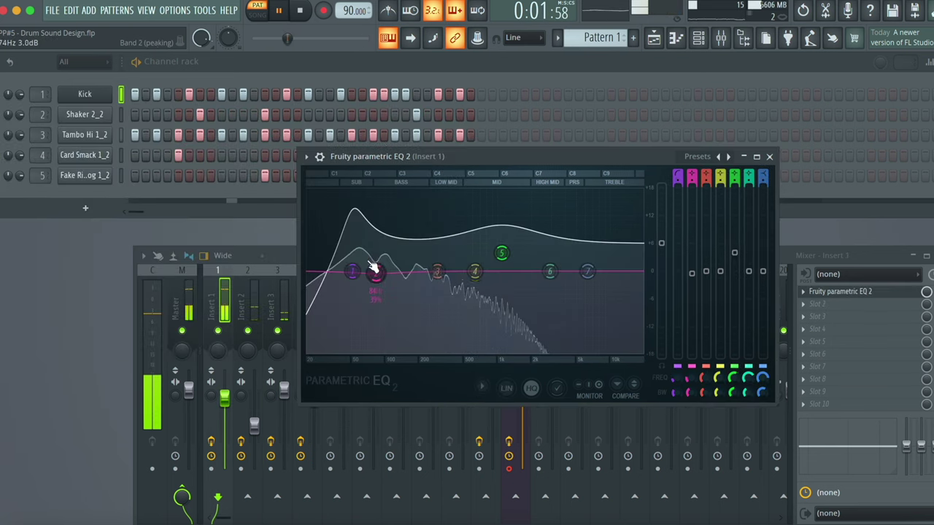
drag(371, 267, 387, 292)
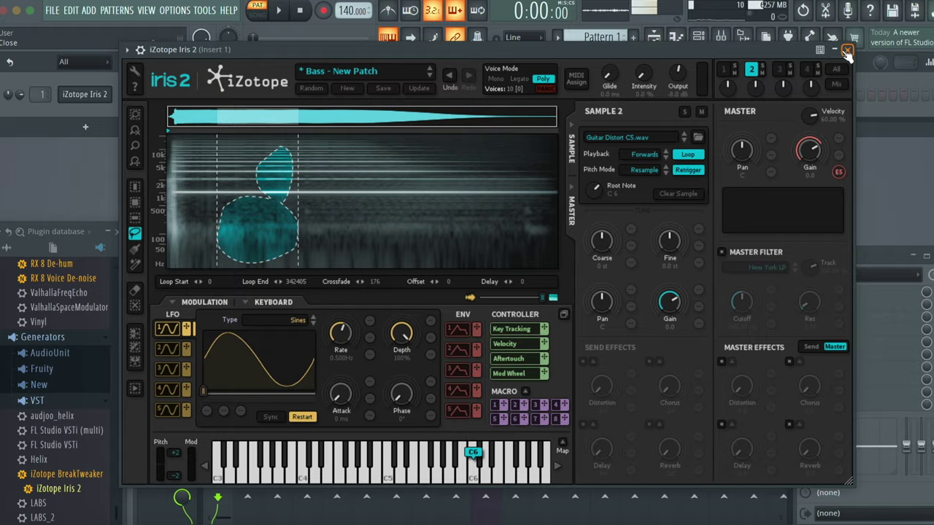
Close the Iris 2 plugin window in the 140 BPM project.
click(843, 45)
Reopen Drum Sound Design.flp from recent projects without saving, then play and stop it.
click(53, 10)
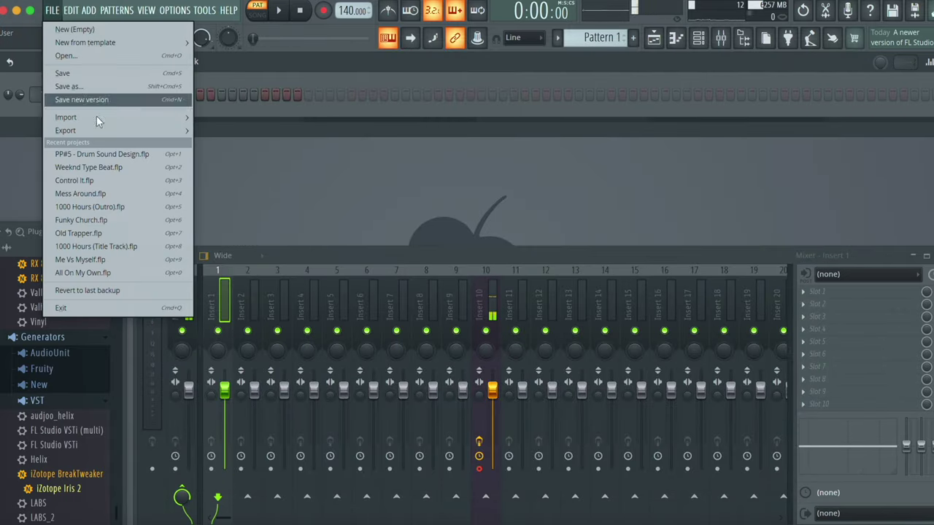
click(96, 157)
click(483, 307)
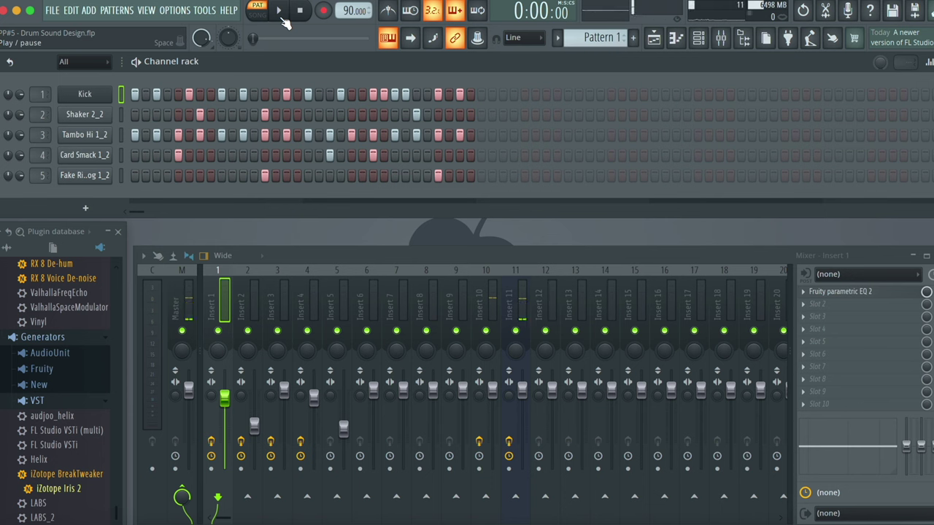
click(284, 18)
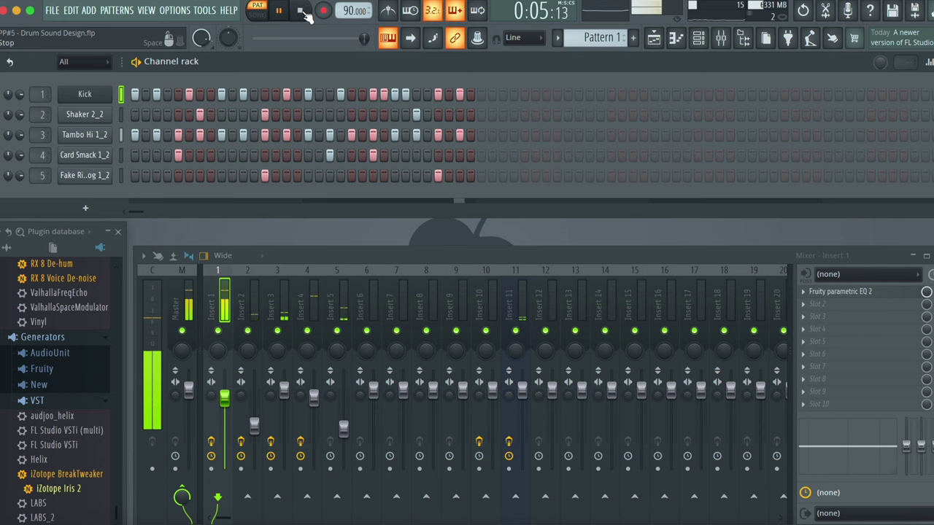
click(305, 14)
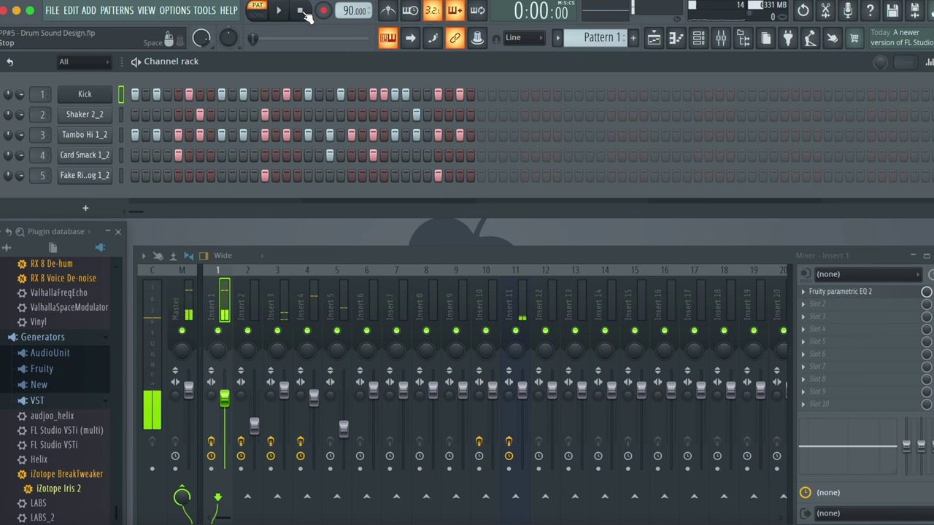
Add an iZotope Iris 2 channel and load the Pads 'Nice Garden' patch, auditioning it.
click(106, 210)
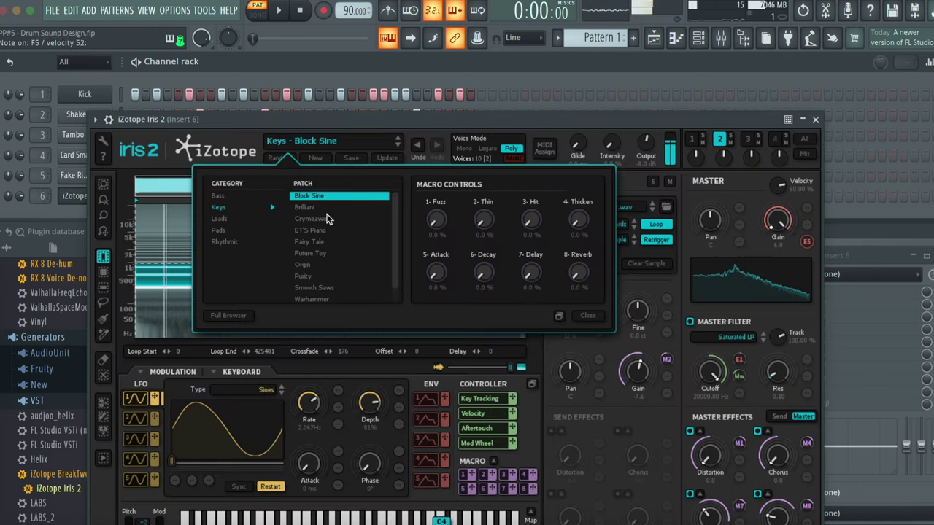
key(space)
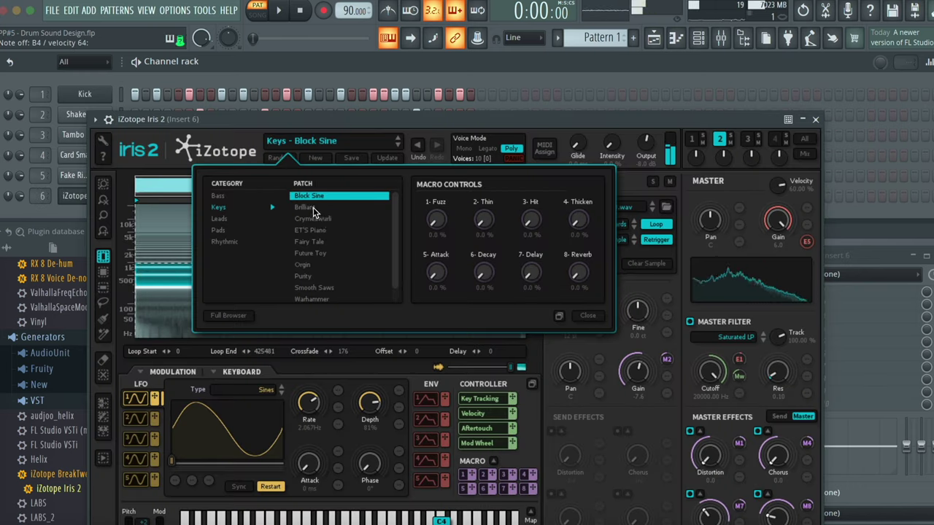
click(323, 207)
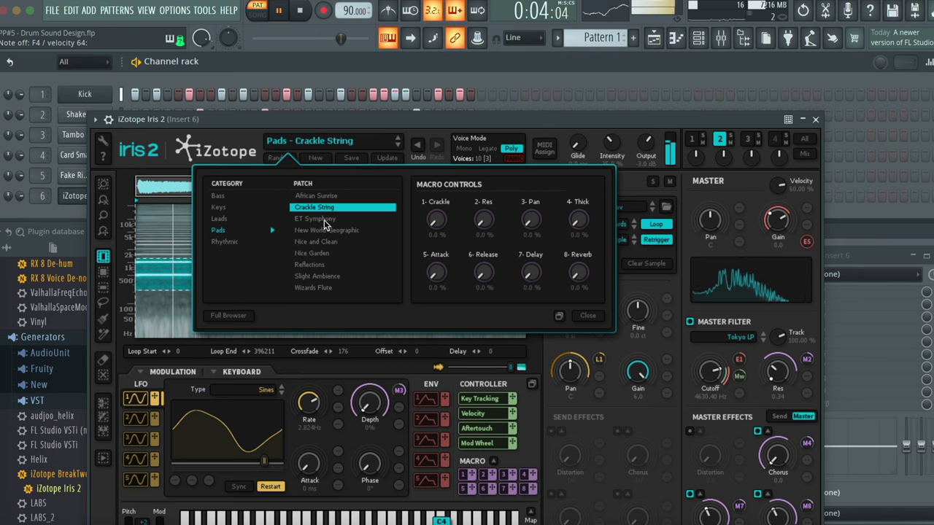
click(323, 219)
double_click(312, 253)
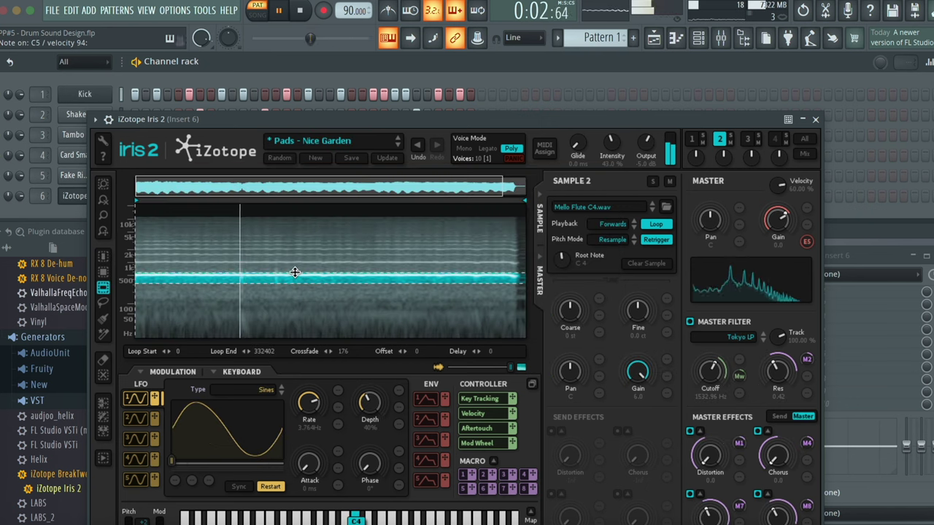
mouse_move(294, 277)
mouse_down()
mouse_move(298, 259)
mouse_move(302, 273)
mouse_up()
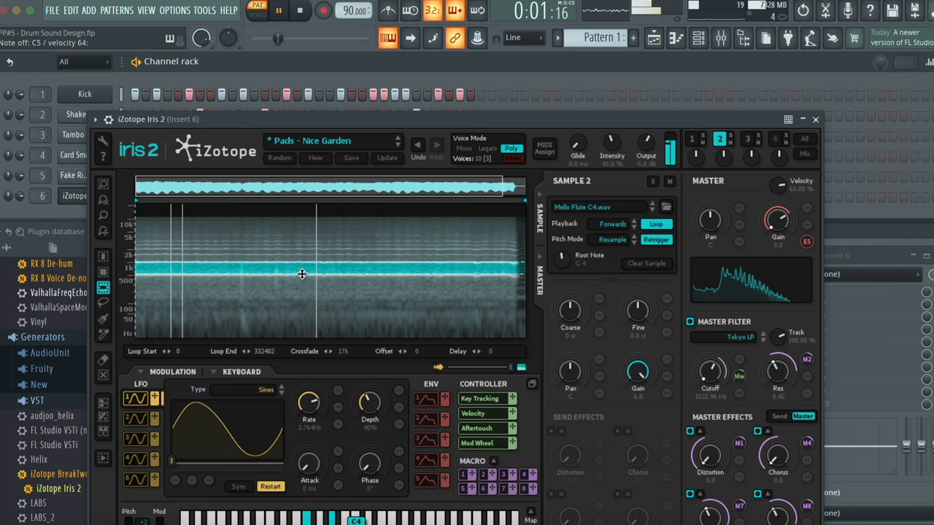
key(space)
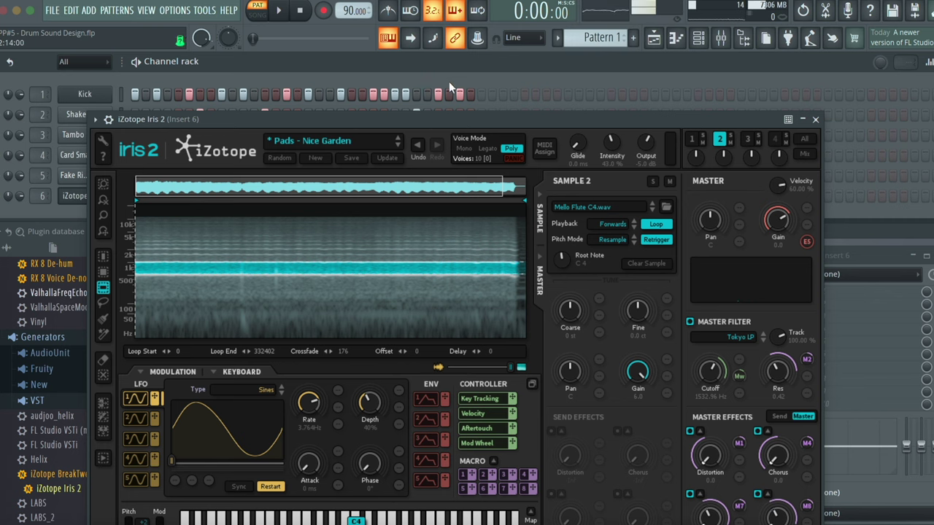
Move the Iris 2 window down to reveal all channels, then play the playlist arrangement.
click(430, 68)
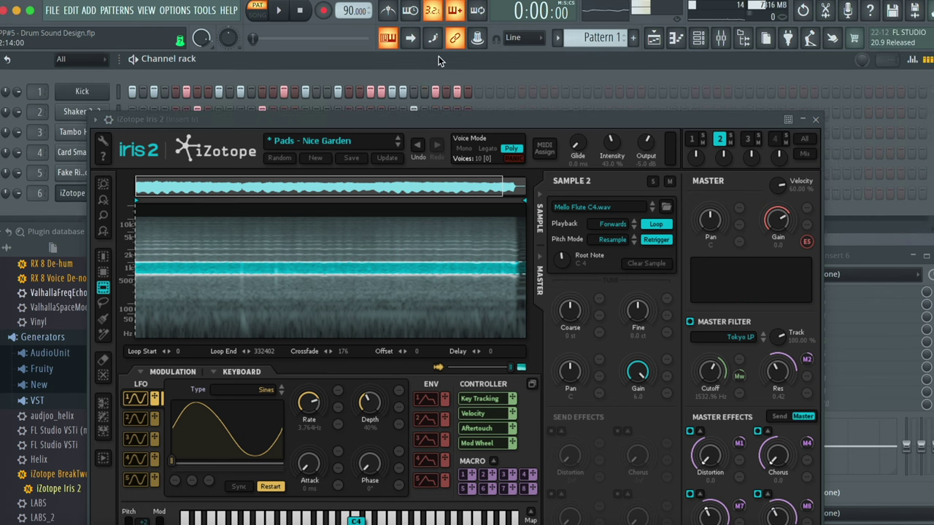
drag(732, 119, 734, 267)
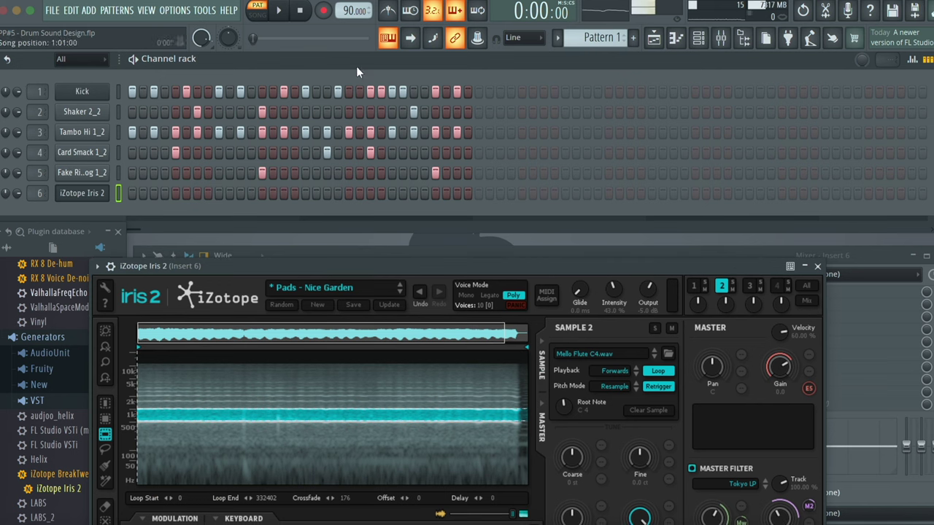
click(257, 14)
click(281, 10)
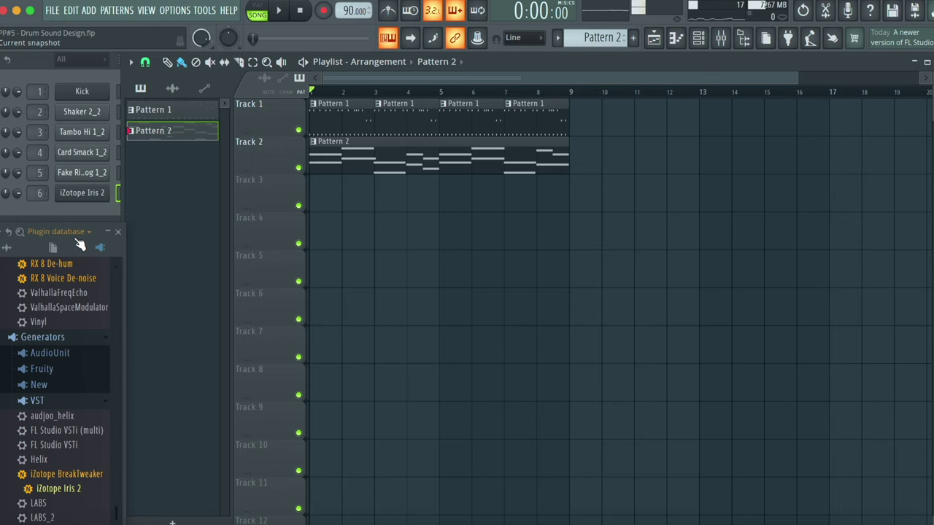
Toggle between playlist and channel rack, scrolling the pattern selector back to Pattern 1.
click(35, 67)
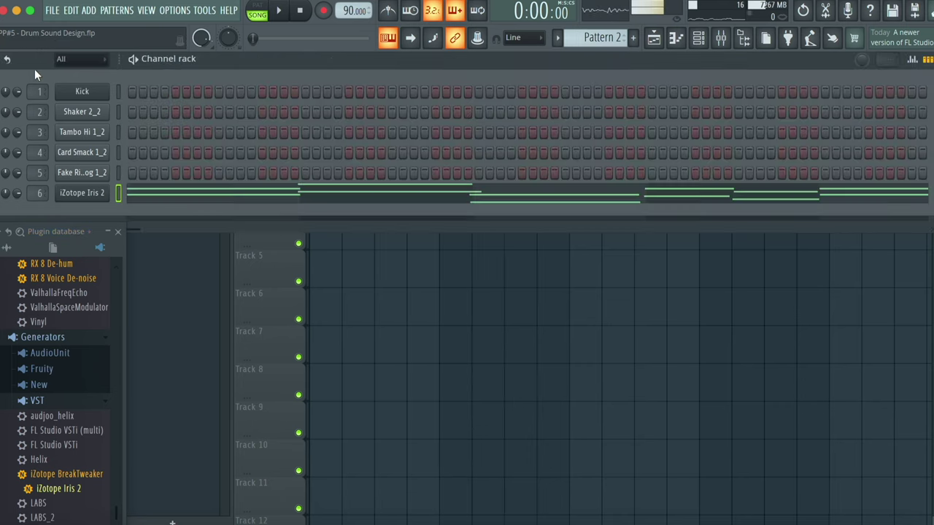
click(162, 269)
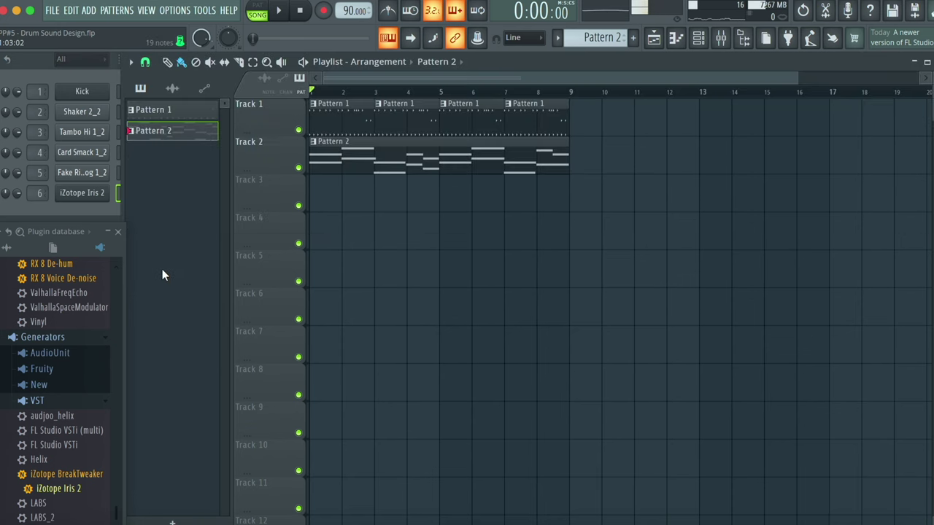
click(35, 73)
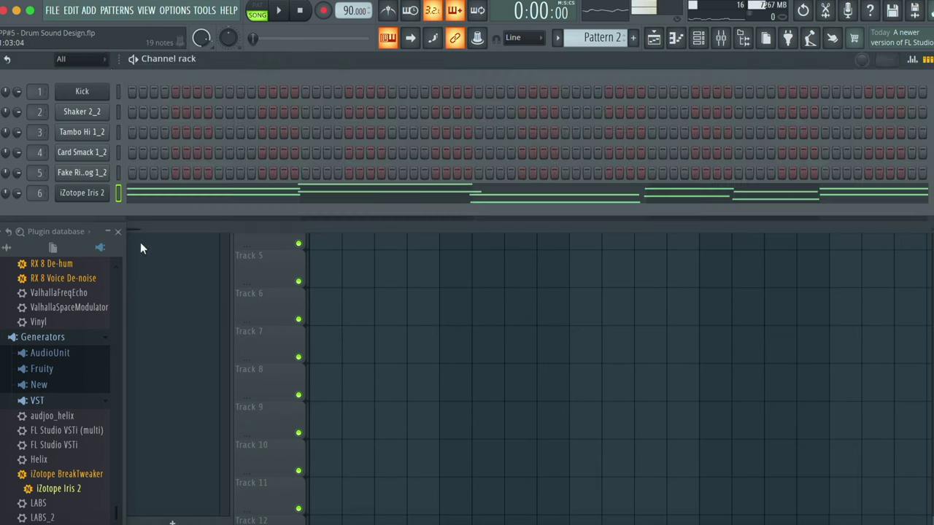
scroll(605, 38, up, 1)
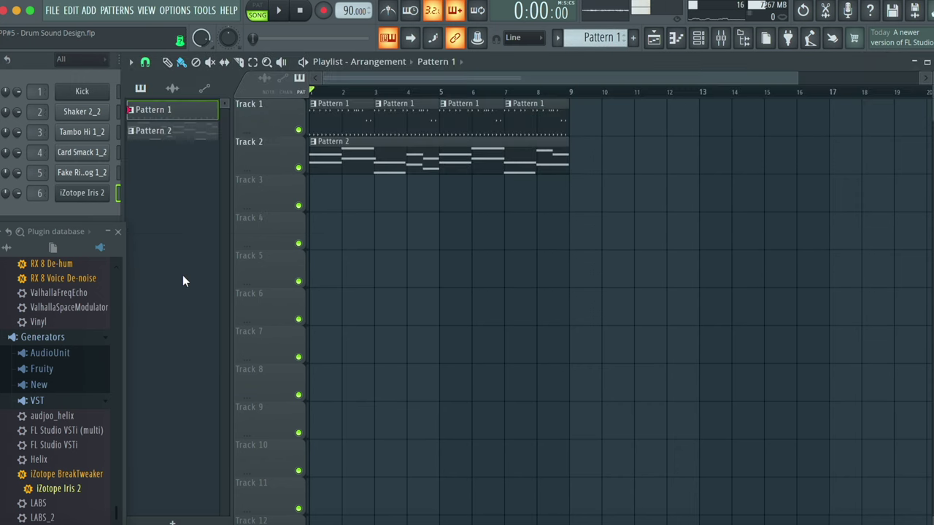
click(182, 275)
click(48, 72)
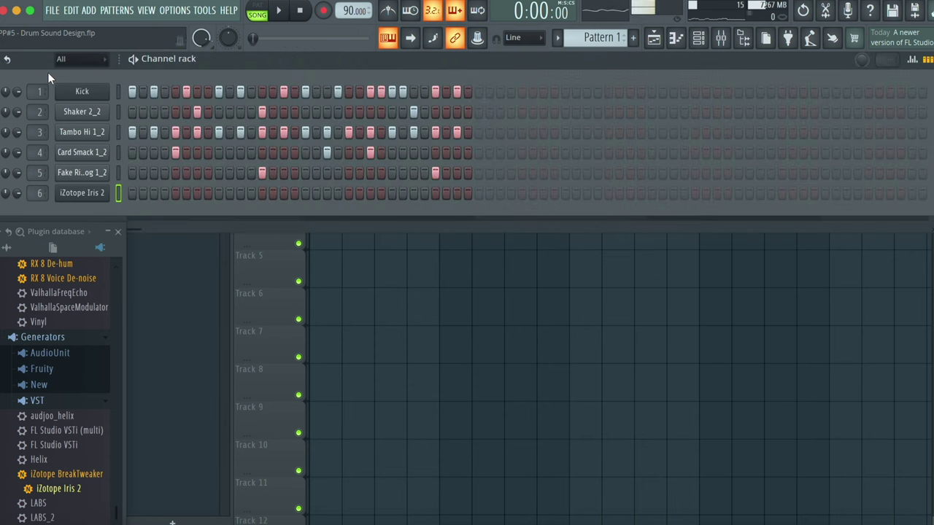